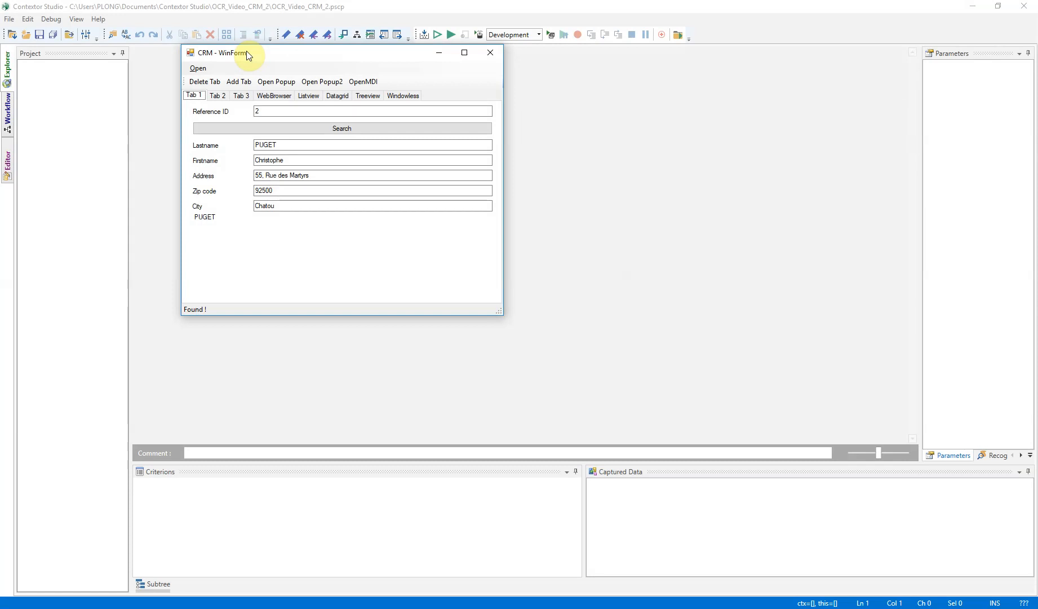
Add the running CRM - WinForm program to the project as a captured application using the UIAutomation technology.
{"action": "left_click_drag", "start_coordinate": [235, 54], "coordinate": [424, 105]}
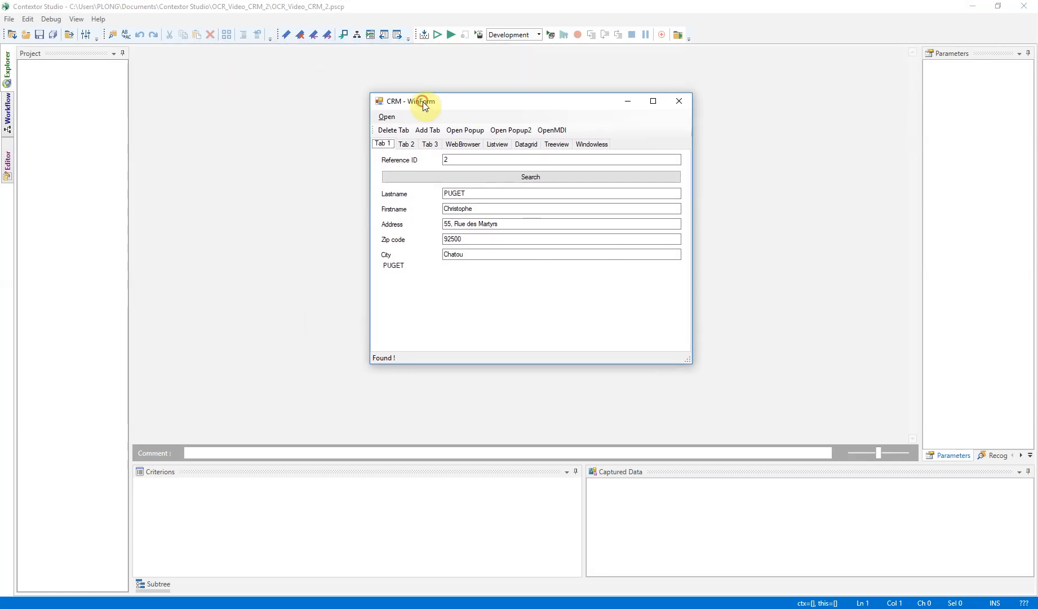
{"action": "right_click", "coordinate": [45, 80]}
{"action": "left_click", "coordinate": [72, 88]}
{"action": "left_click", "coordinate": [496, 262]}
{"action": "left_click", "coordinate": [487, 298]}
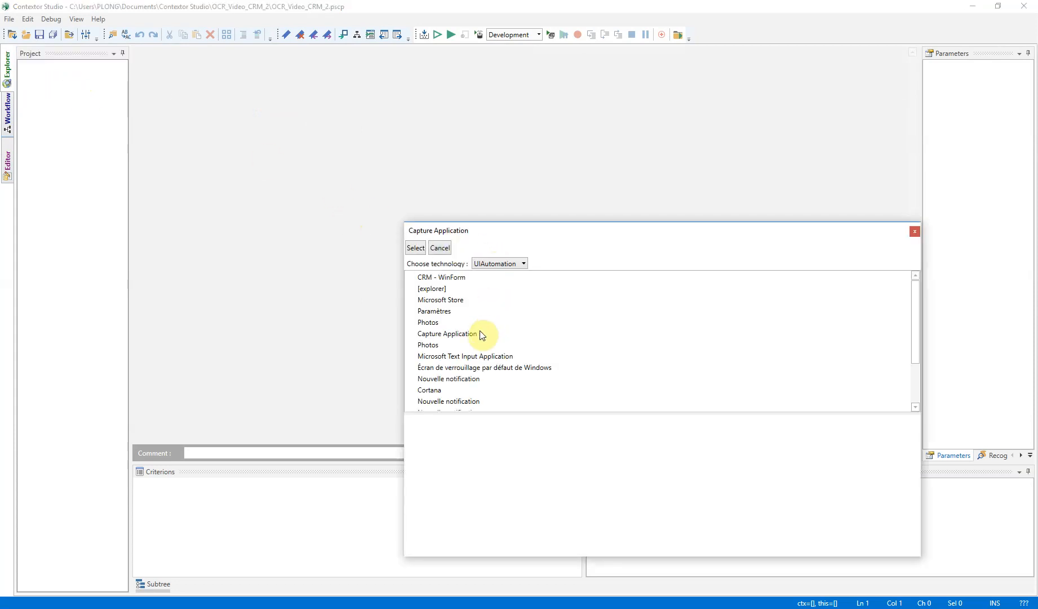
{"action": "scroll", "coordinate": [485, 389], "scroll_direction": "down", "scroll_amount": 2}
{"action": "scroll", "coordinate": [486, 392], "scroll_direction": "up", "scroll_amount": 2}
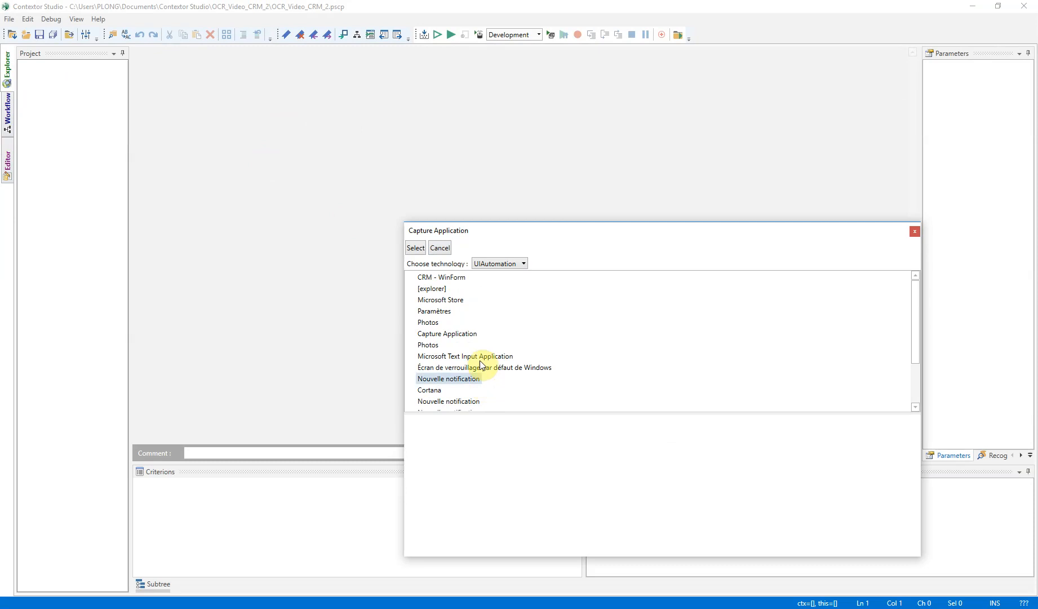
{"action": "double_click", "coordinate": [448, 277]}
{"action": "left_click", "coordinate": [596, 349]}
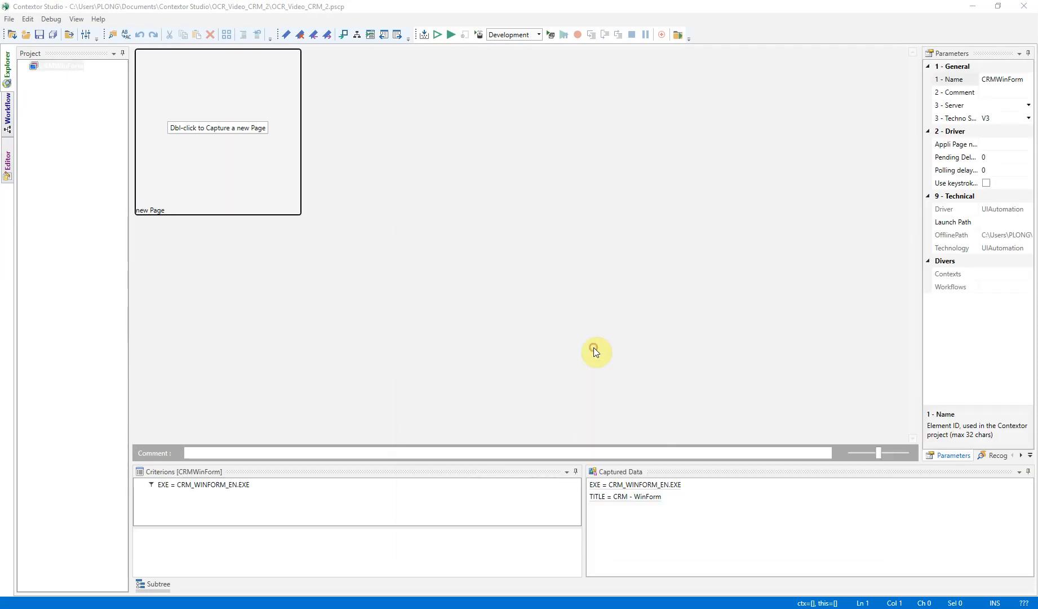
Capture the CRM - WinForm window as a new page named pMain for the CRMWinForm application.
{"action": "double_click", "coordinate": [224, 130]}
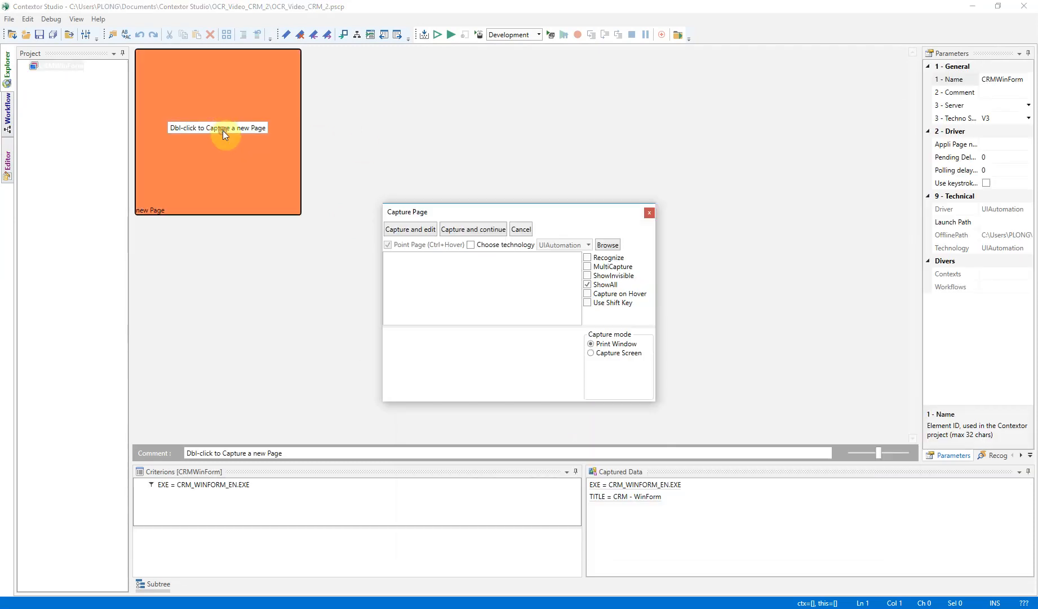
{"action": "key", "text": "alt+Tab"}
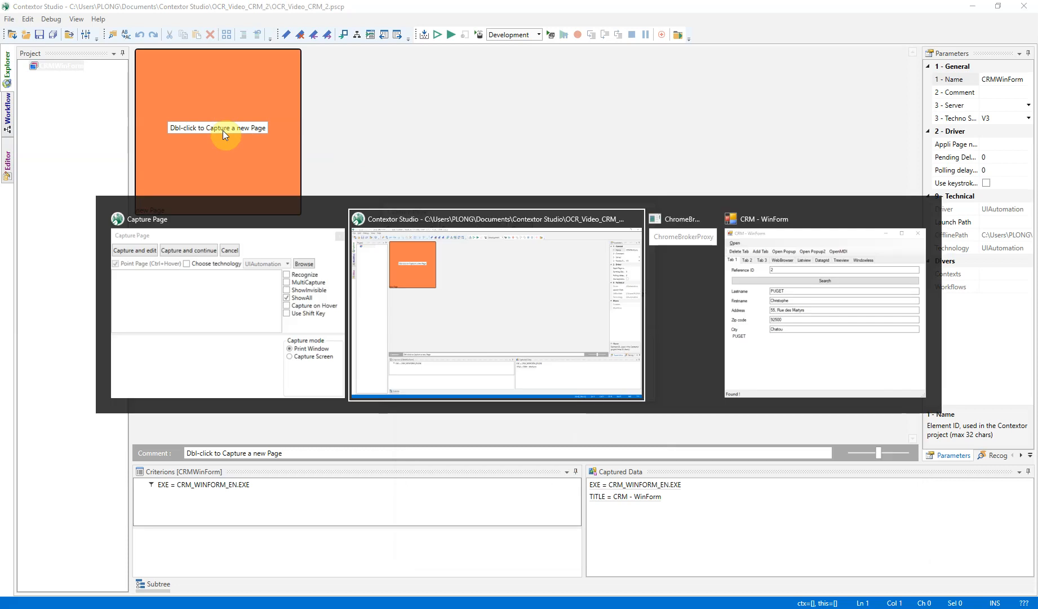
{"action": "key", "text": "Tab"}
{"action": "key", "text": "Tab"}
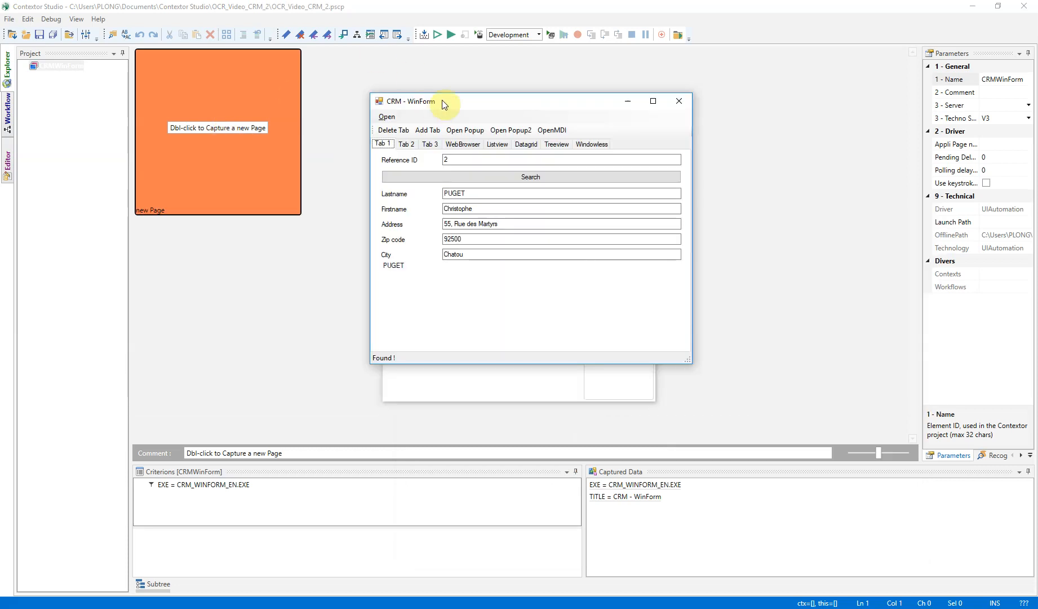
{"action": "key", "text": "ctrl"}
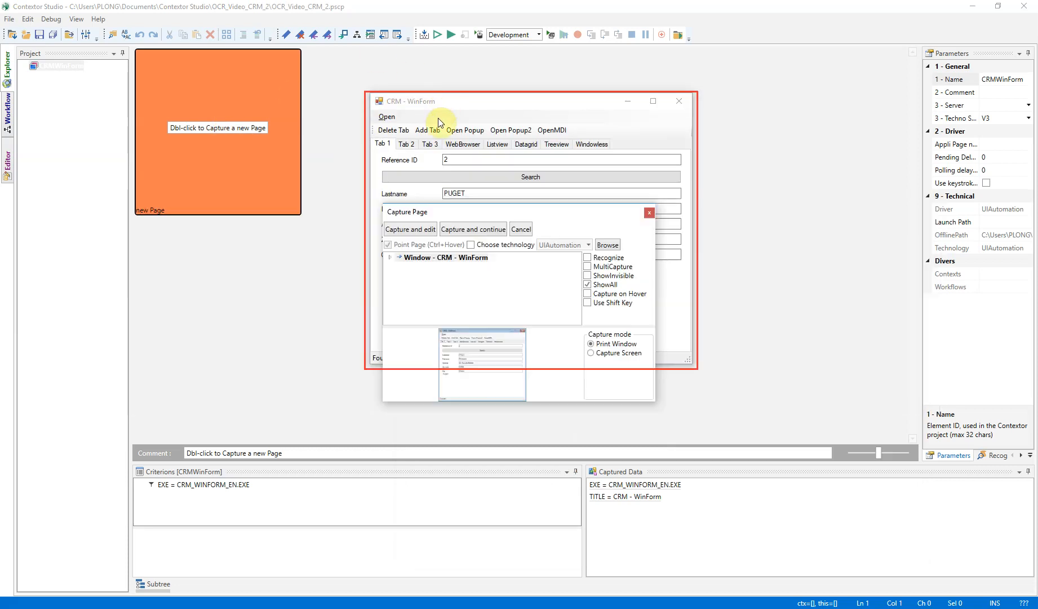
{"action": "left_click", "coordinate": [410, 229]}
{"action": "double_click", "coordinate": [208, 49]}
{"action": "type", "text": "pMain"}
{"action": "left_click", "coordinate": [59, 45]}
Add the captured Name and ControlType values as recognition criteria for the pMain page.
{"action": "double_click", "coordinate": [654, 507]}
{"action": "double_click", "coordinate": [648, 485]}
{"action": "left_click", "coordinate": [145, 453]}
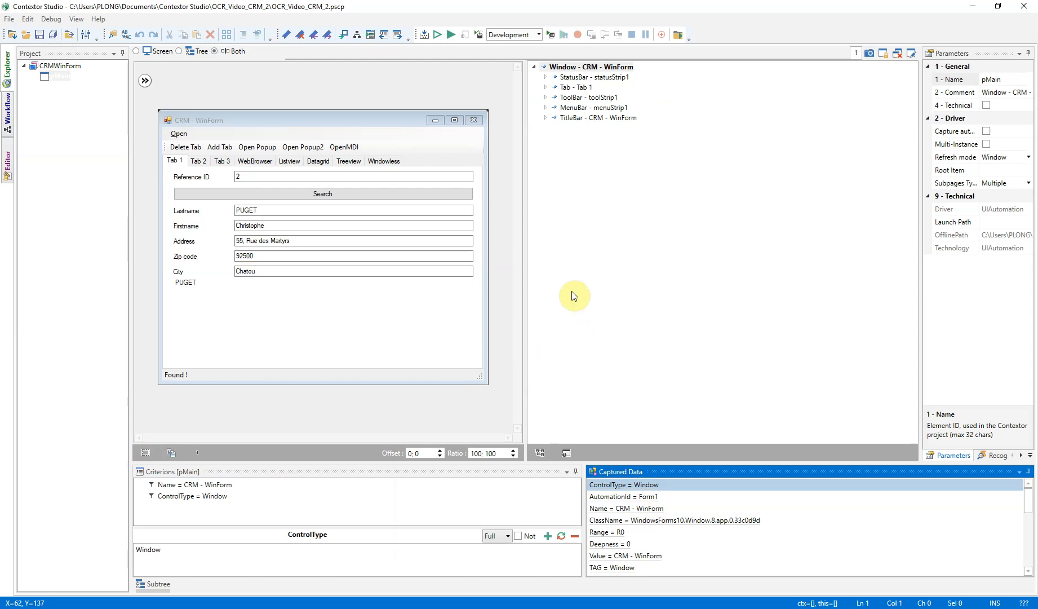
Associate the captured Tab control of the pMain page to a new item.
{"action": "key", "text": "ctrl"}
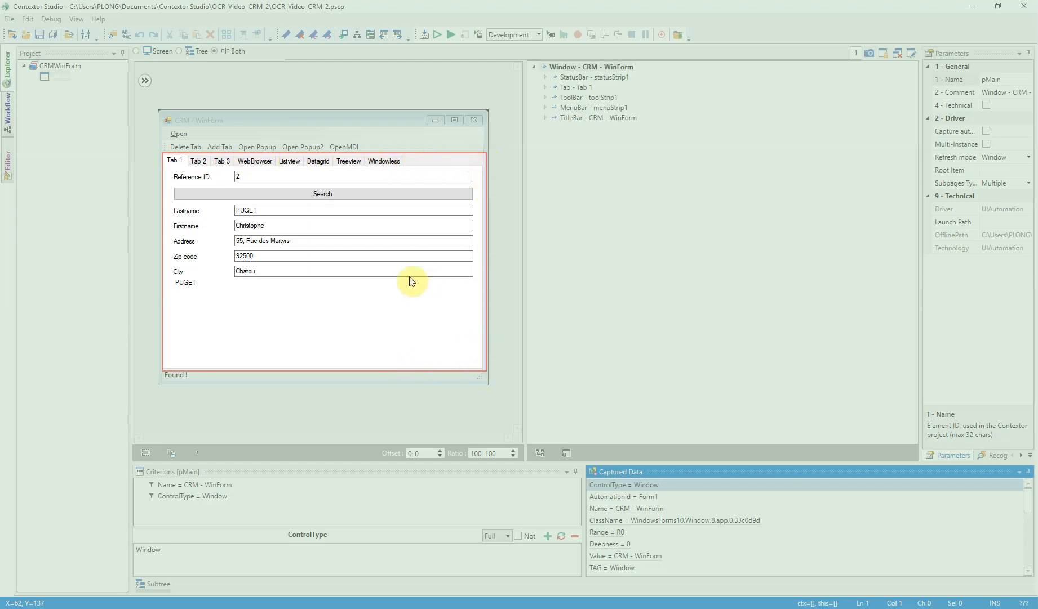
{"action": "left_click", "coordinate": [421, 164]}
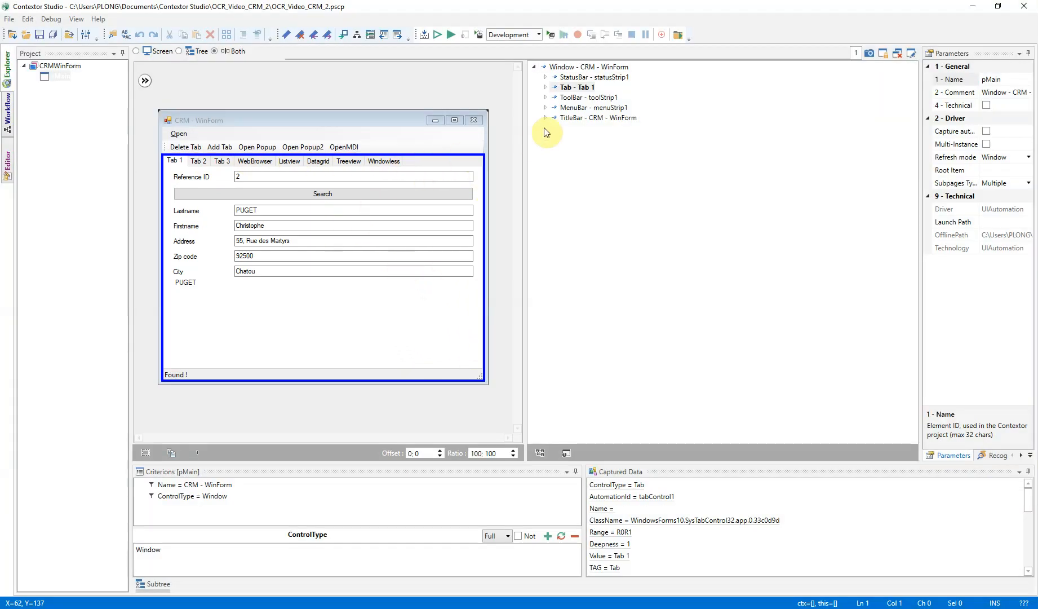
{"action": "left_click", "coordinate": [545, 87]}
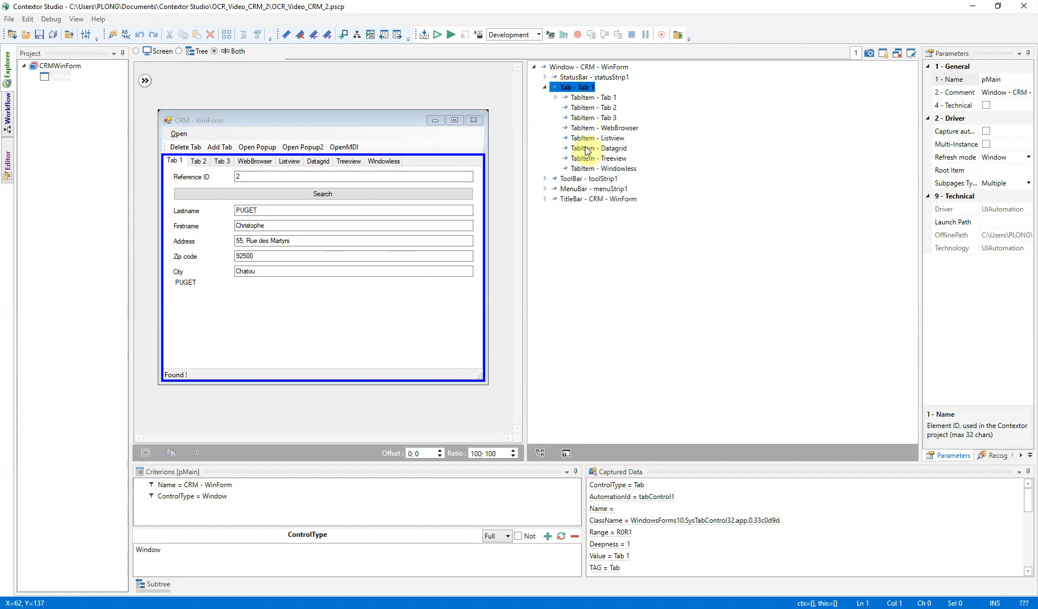
{"action": "right_click", "coordinate": [581, 90]}
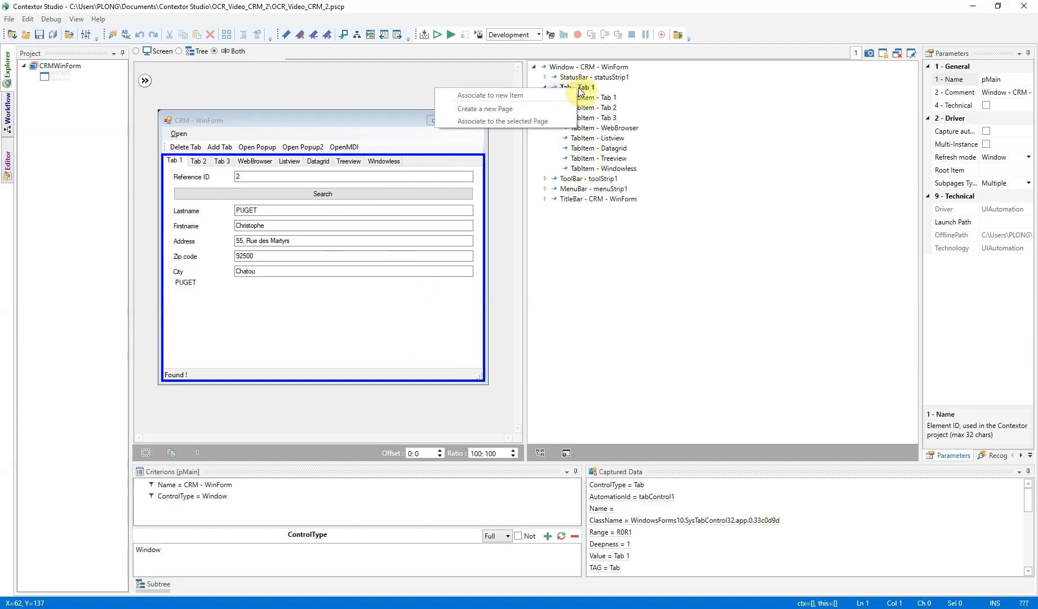
{"action": "left_click", "coordinate": [536, 96]}
Rename the tab control item oOCRRootItem and use its AutomationId and Deepness as recognition criteria.
{"action": "left_click", "coordinate": [89, 86]}
{"action": "left_click", "coordinate": [89, 85]}
{"action": "type", "text": "oOCRRootItem"}
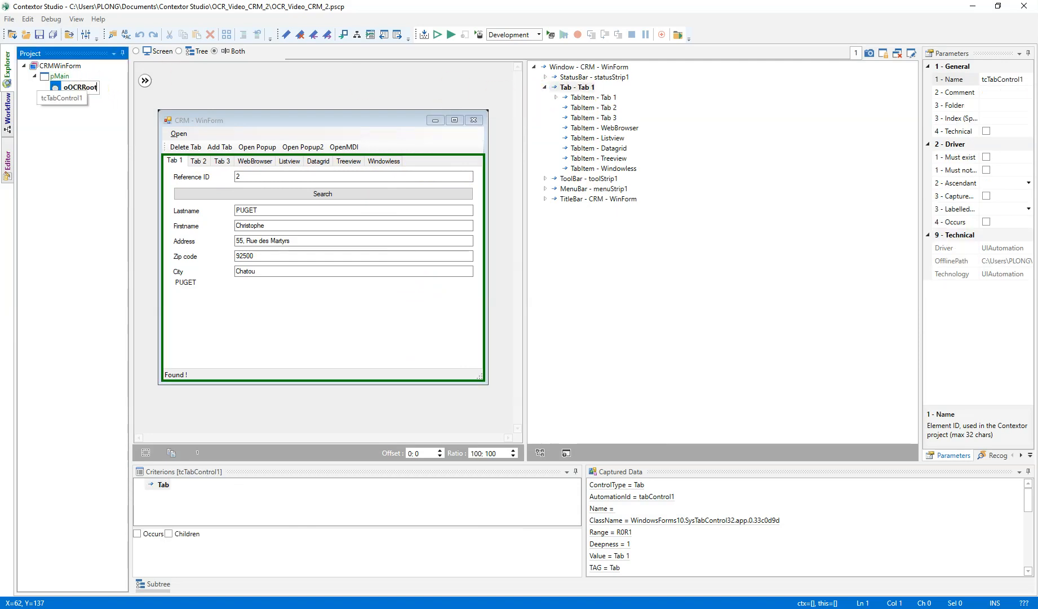
{"action": "key", "text": "Return"}
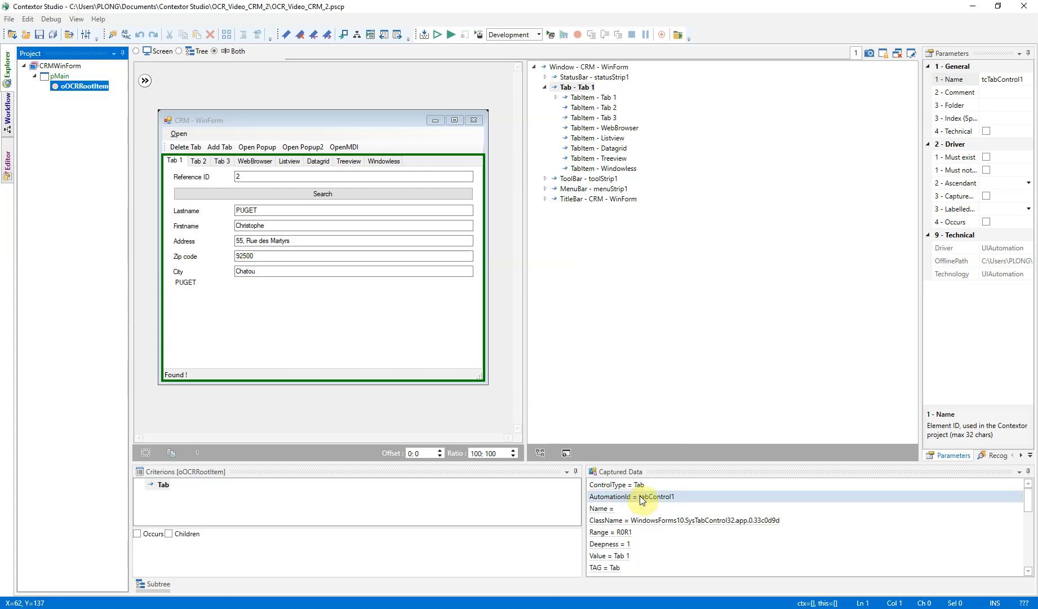
{"action": "double_click", "coordinate": [620, 496]}
{"action": "double_click", "coordinate": [620, 544]}
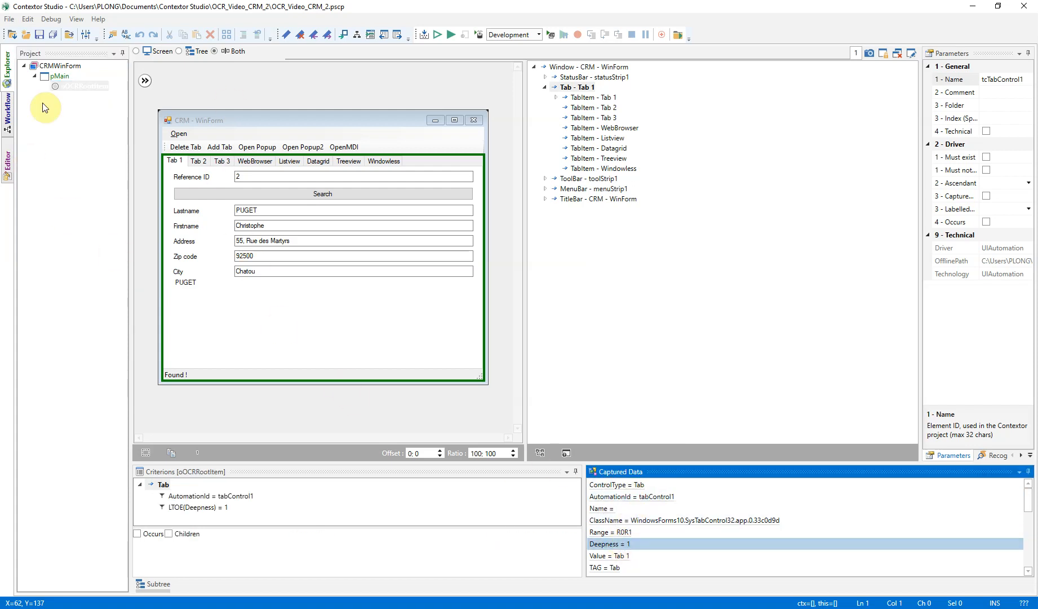
Start adding a subpage to pMain and choose OCR as its capture technology.
{"action": "right_click", "coordinate": [59, 75]}
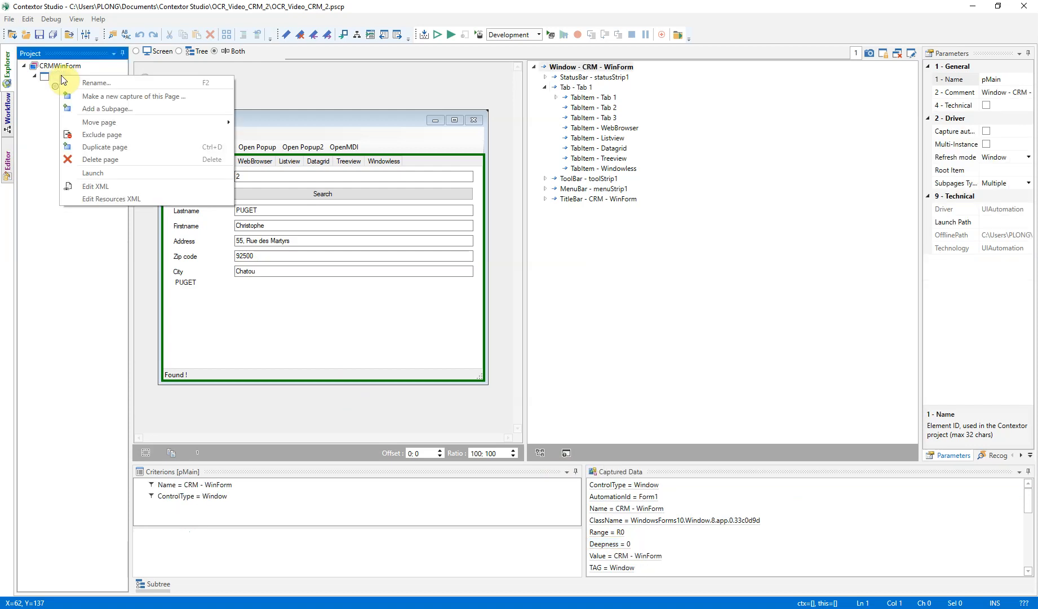
{"action": "left_click", "coordinate": [92, 109]}
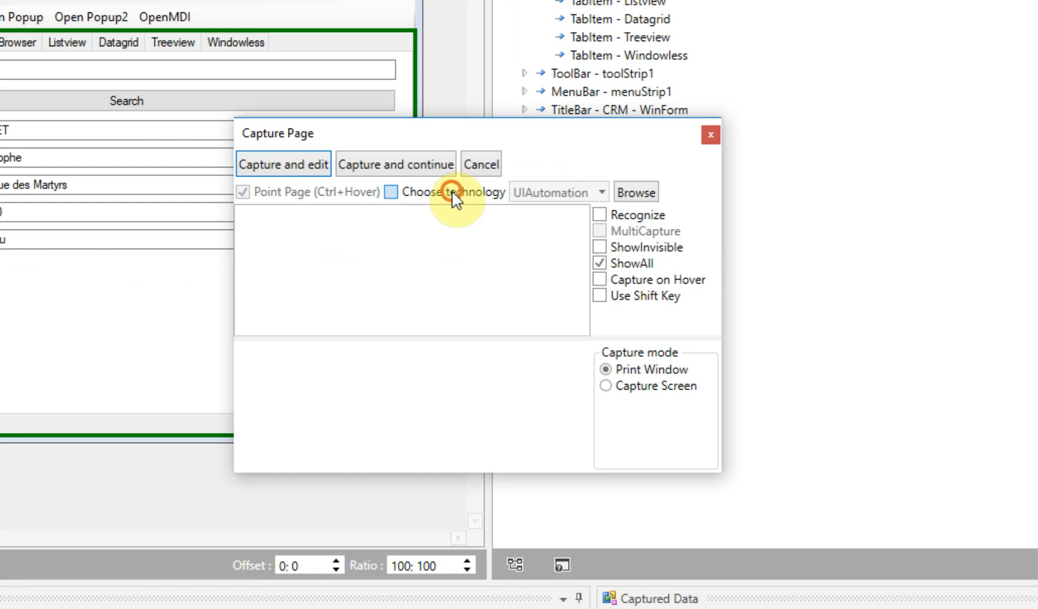
{"action": "left_click", "coordinate": [452, 190]}
{"action": "left_click", "coordinate": [606, 190]}
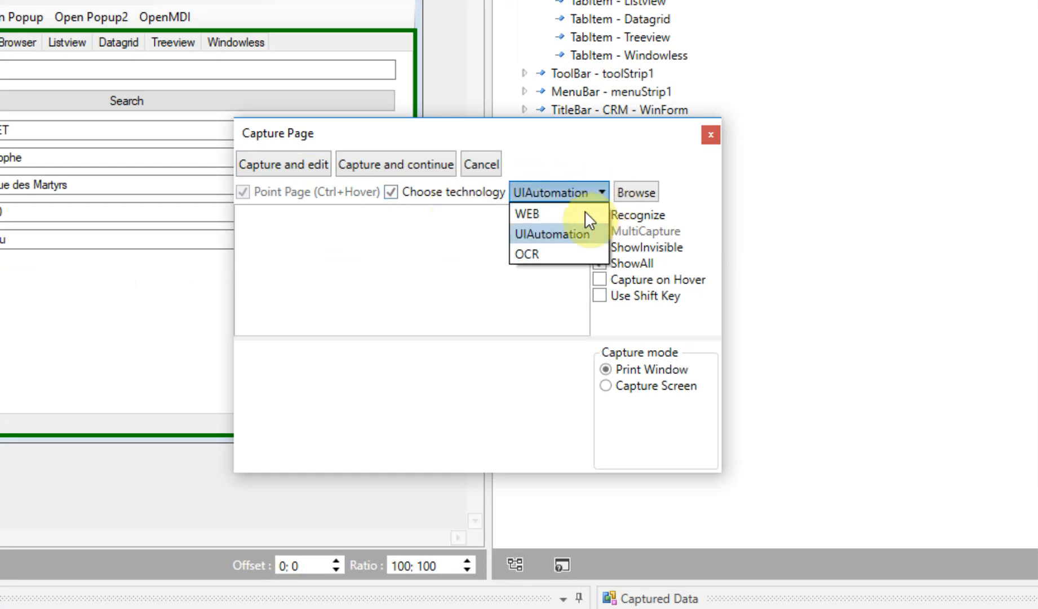
{"action": "left_click", "coordinate": [547, 251]}
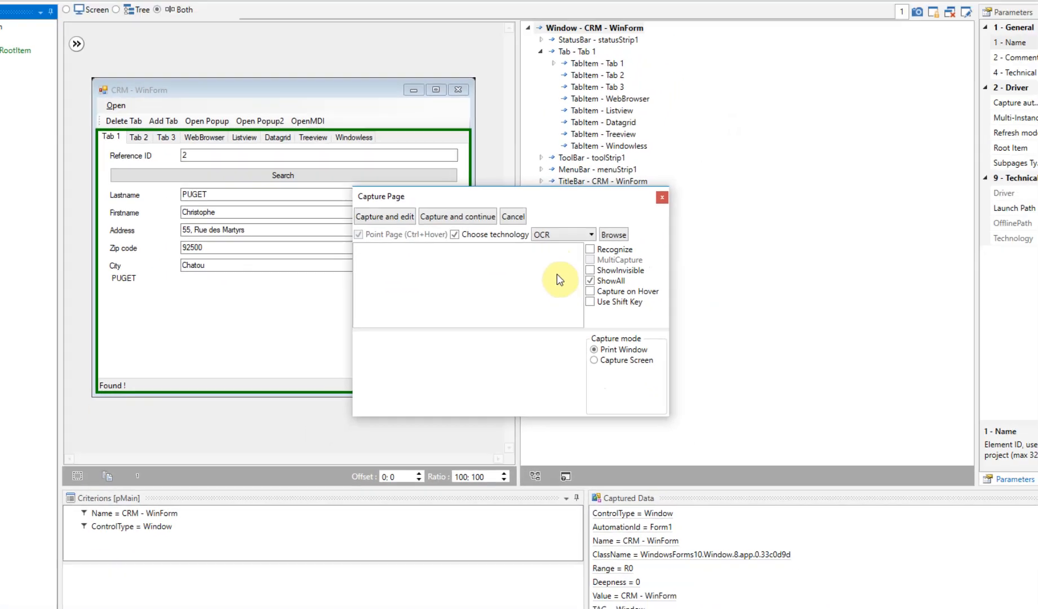
Point to the tab area of the CRM - WinForm window and capture it as the OCR subpage pOCRContainer.
{"action": "key", "text": "alt+Tab"}
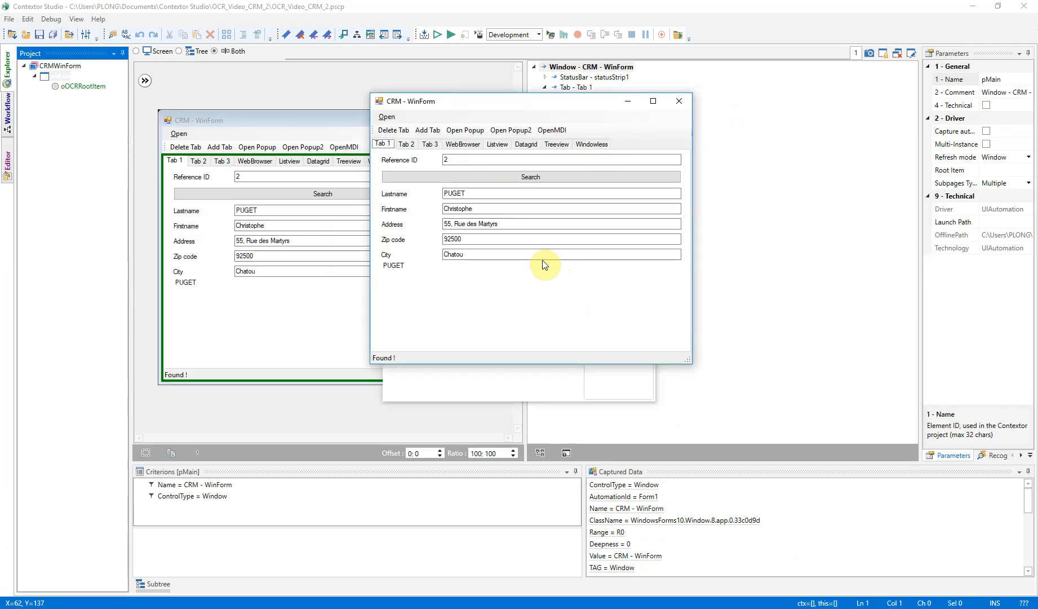
{"action": "key", "text": "alt+Tab"}
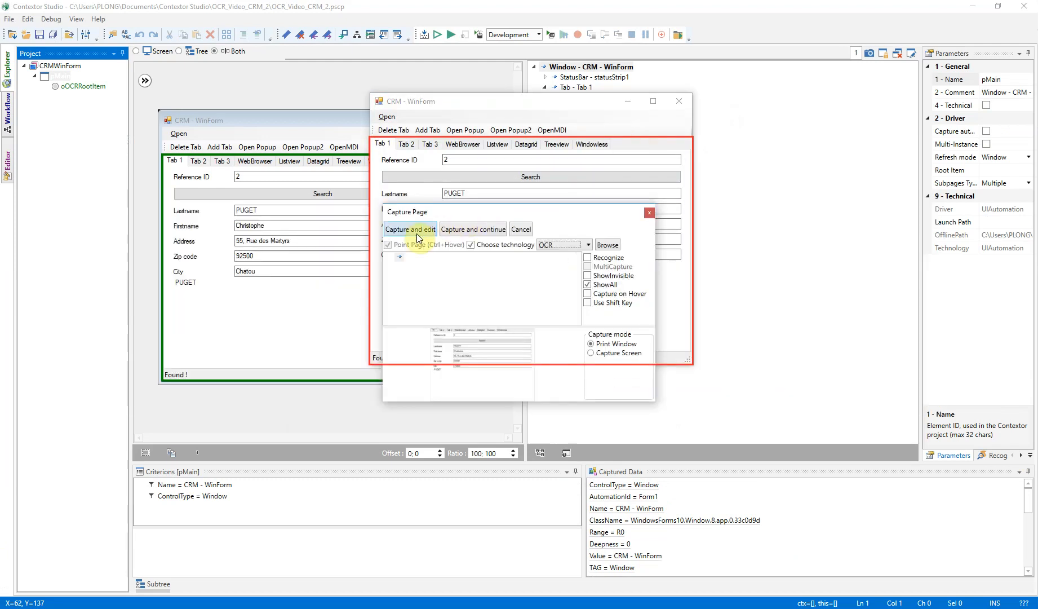
{"action": "left_click", "coordinate": [417, 231]}
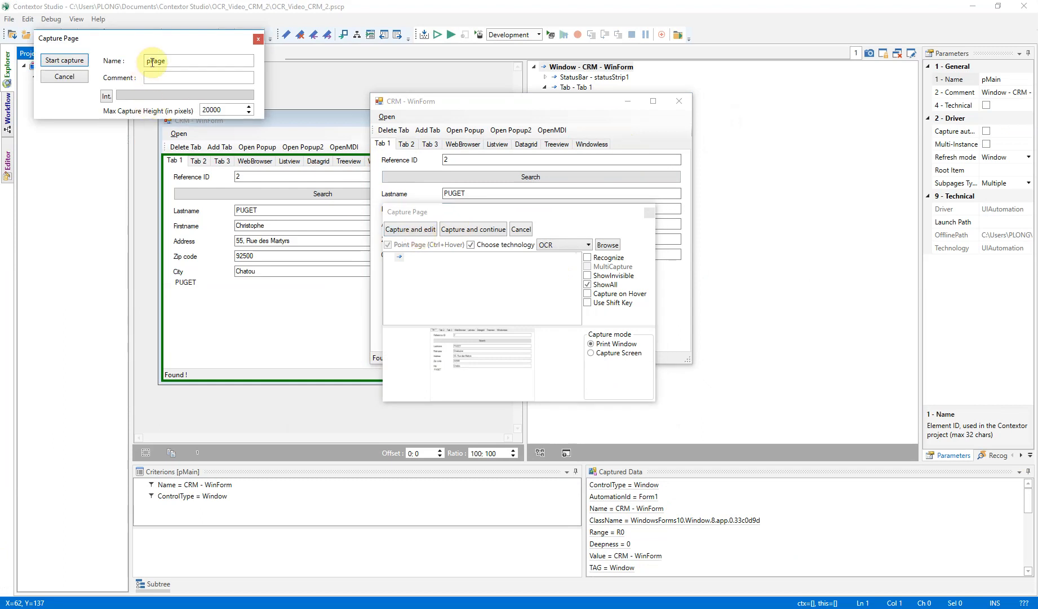
{"action": "left_click_drag", "start_coordinate": [148, 61], "coordinate": [172, 60]}
{"action": "type", "text": "OCRContainer"}
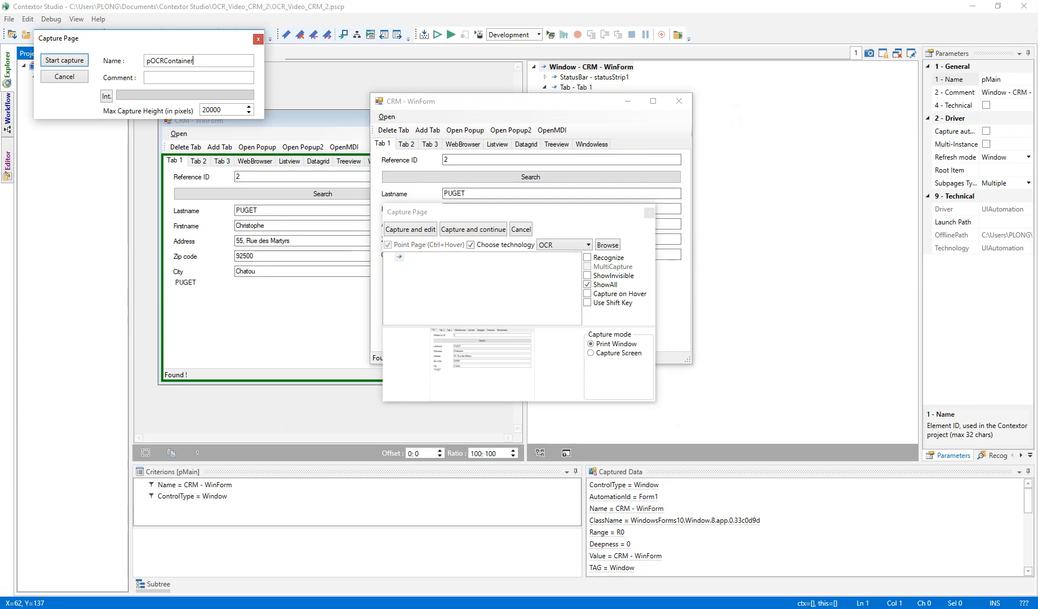
{"action": "left_click", "coordinate": [66, 60]}
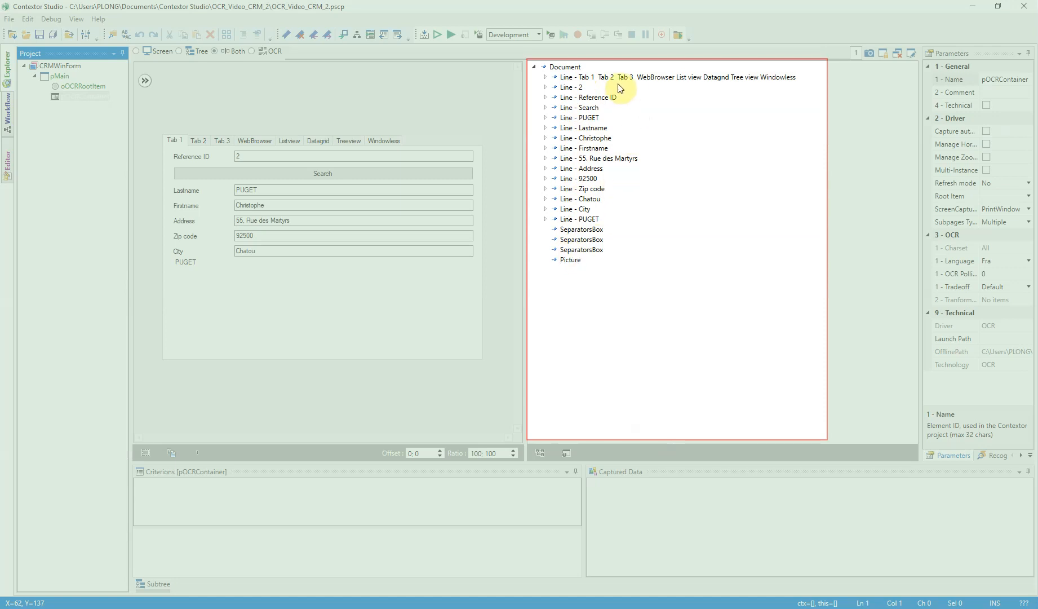
Expand the recognized tab-header line of the OCR capture, and set pOCRContainer's root item to oOCRRootItem.
{"action": "left_click", "coordinate": [545, 77]}
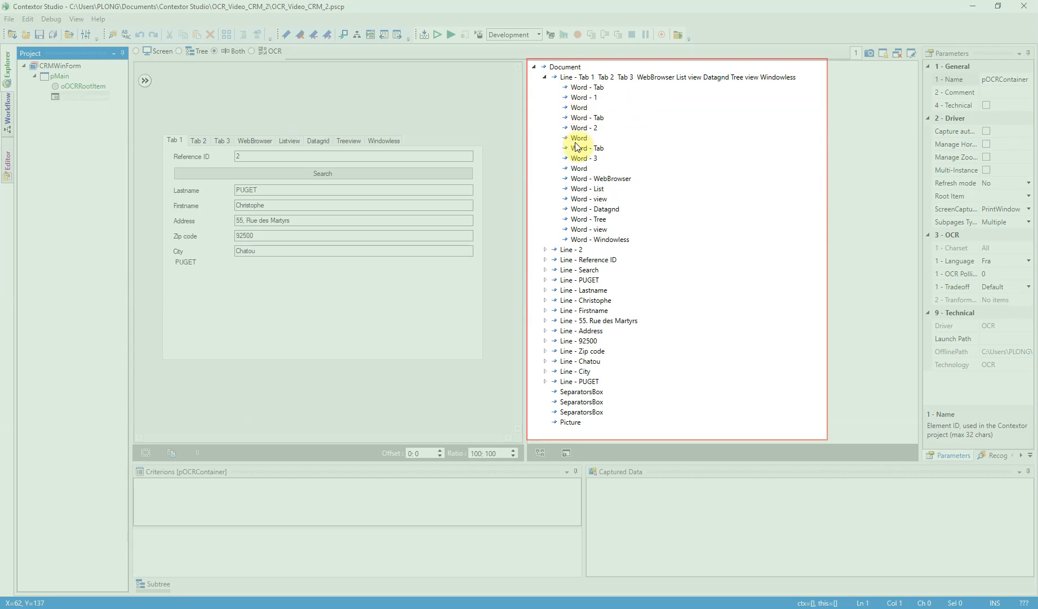
{"action": "left_click", "coordinate": [593, 77]}
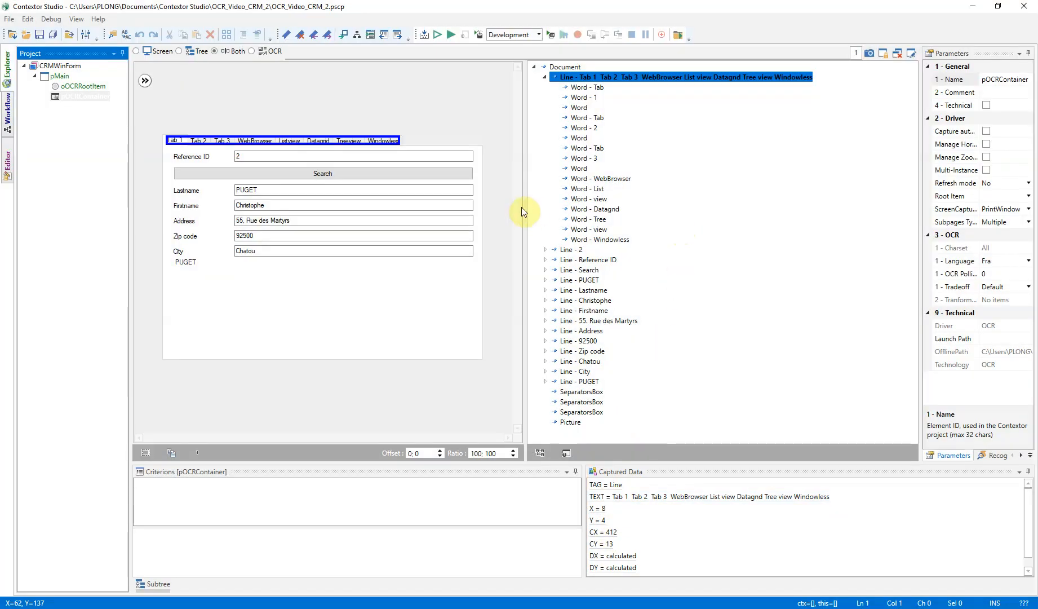
{"action": "left_click", "coordinate": [71, 97]}
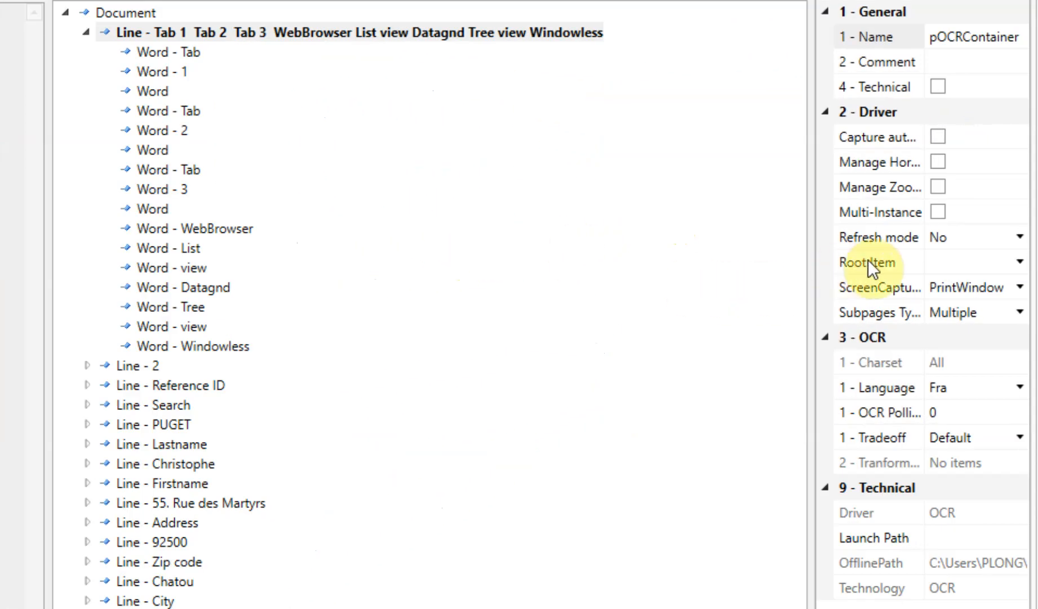
{"action": "left_click", "coordinate": [1023, 263]}
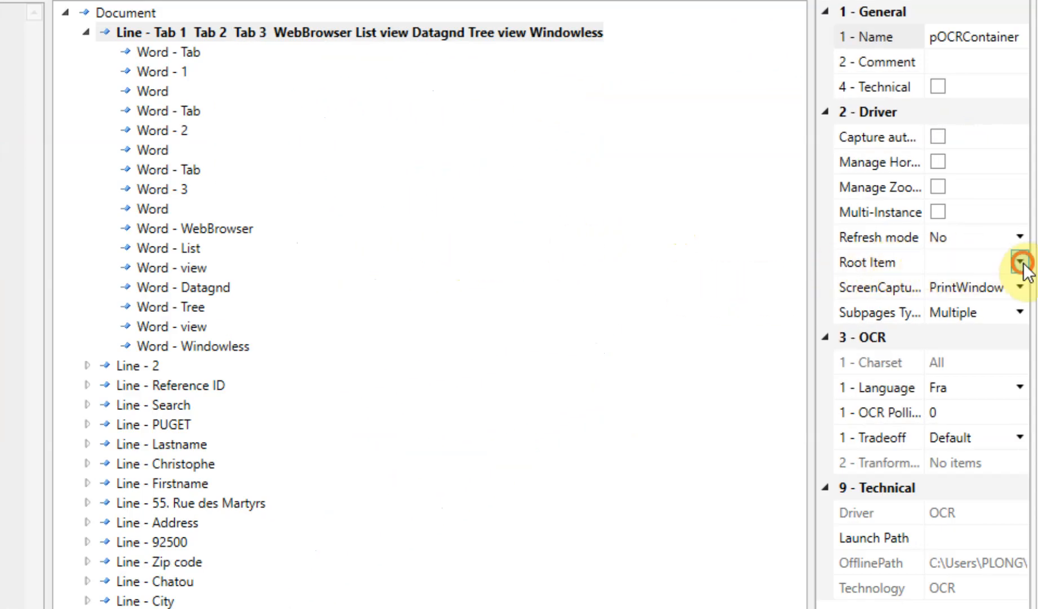
{"action": "left_click", "coordinate": [998, 287]}
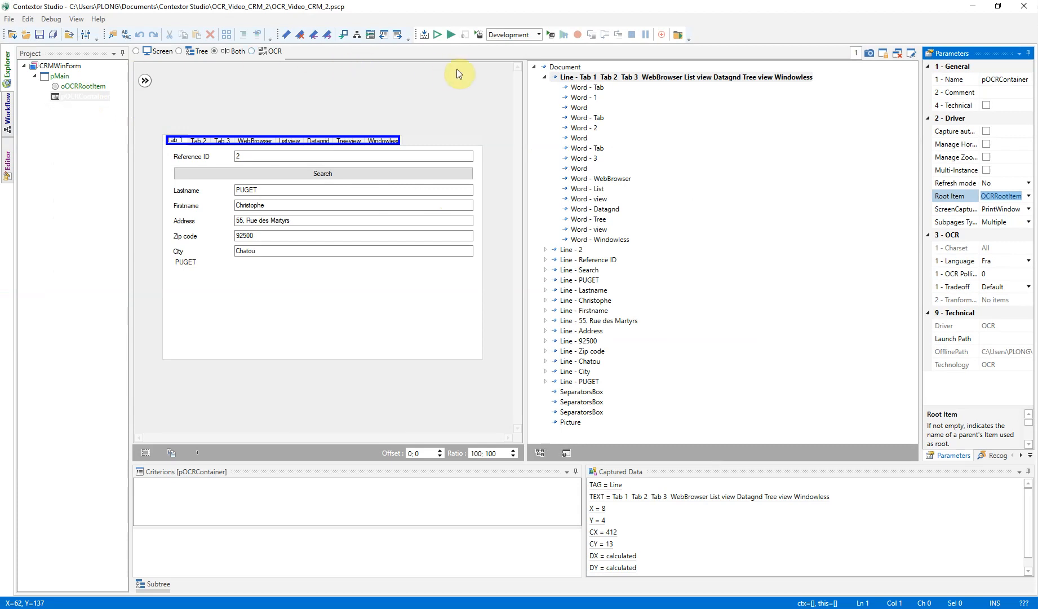
Run the project in the debugger to check the page load events of the CRM application, and stop it.
{"action": "left_click", "coordinate": [451, 36]}
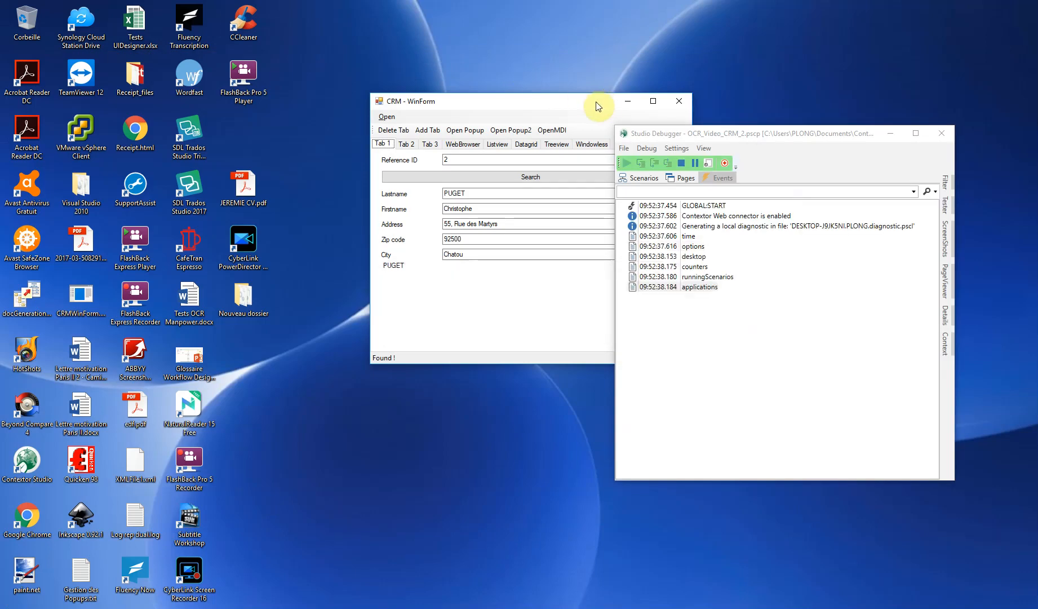
{"action": "left_click_drag", "start_coordinate": [567, 101], "coordinate": [315, 133]}
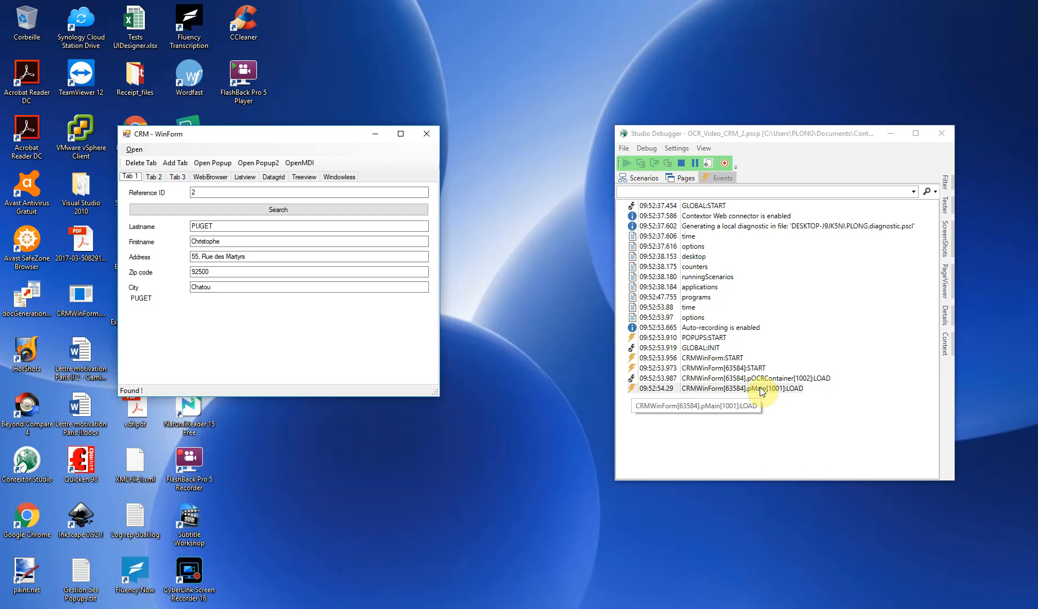
{"action": "left_click", "coordinate": [682, 163]}
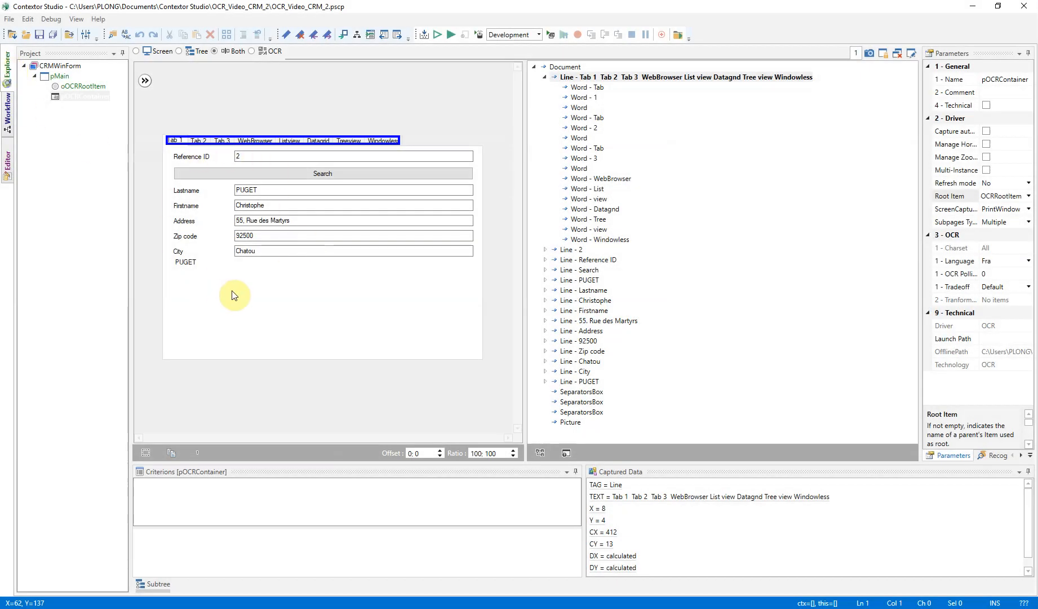
Place an OCR zone of about 552 by 216 pixels over the Tab 1 form fields of pOCRContainer and create an item from it.
{"action": "left_click", "coordinate": [77, 97]}
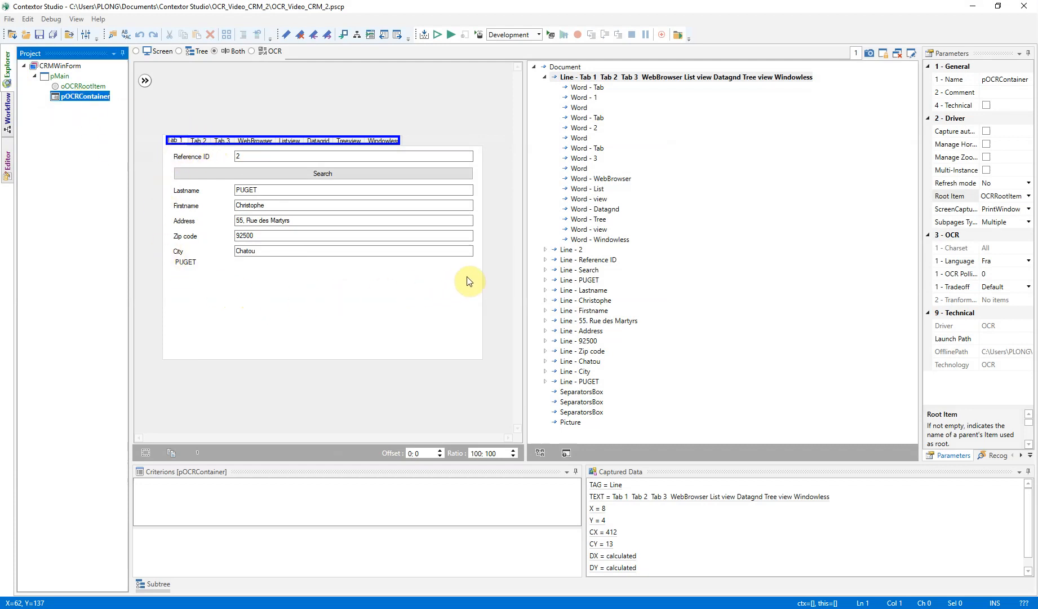
{"action": "left_click", "coordinate": [145, 454]}
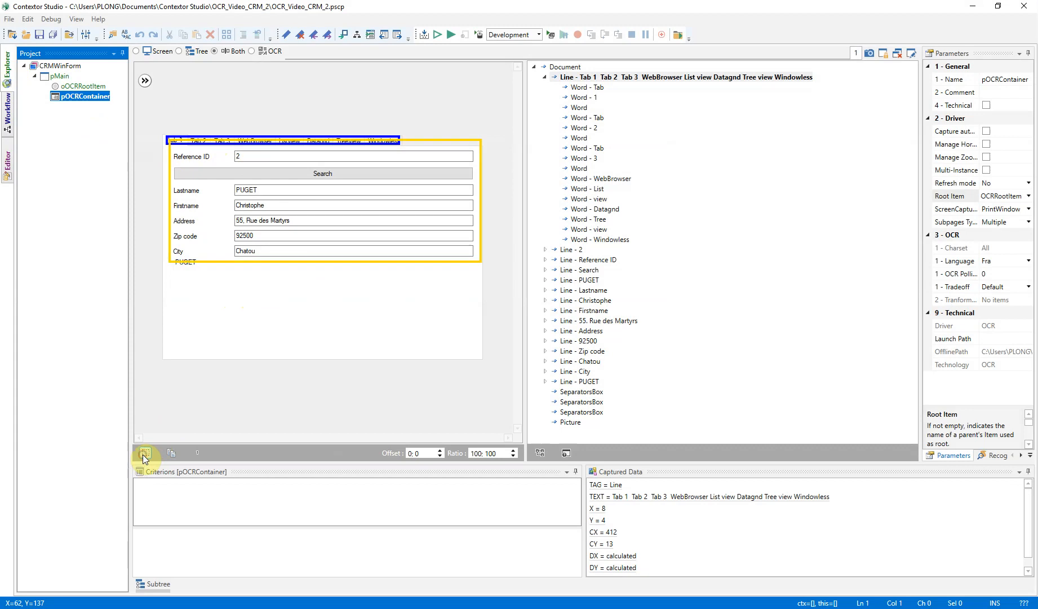
{"action": "mouse_move", "coordinate": [292, 204]}
{"action": "left_mouse_down"}
{"action": "mouse_move", "coordinate": [290, 222]}
{"action": "mouse_move", "coordinate": [290, 212]}
{"action": "left_mouse_up"}
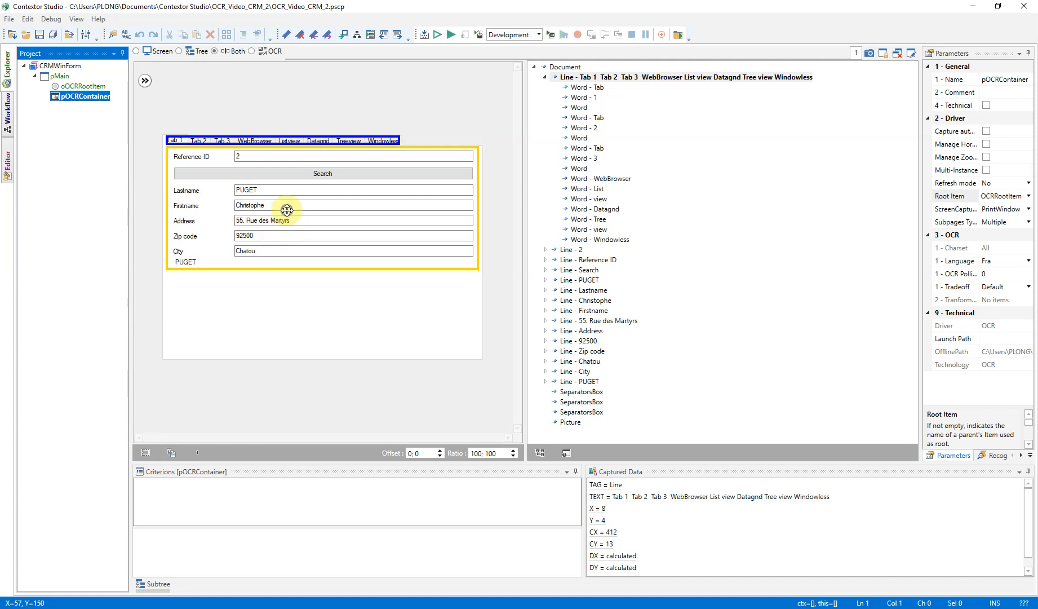
{"action": "right_click", "coordinate": [286, 213]}
{"action": "left_click", "coordinate": [218, 234]}
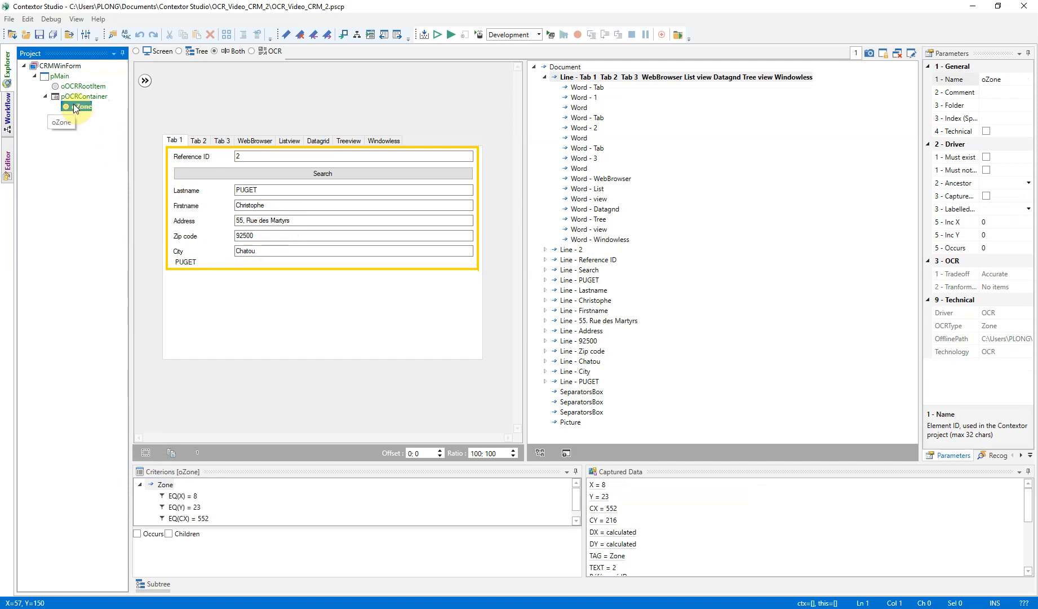
{"action": "left_click", "coordinate": [79, 106]}
Run the project in the debugger to examine the items of the loaded pOCRContainer page, stop it, and return to the page capture.
{"action": "left_click", "coordinate": [453, 34]}
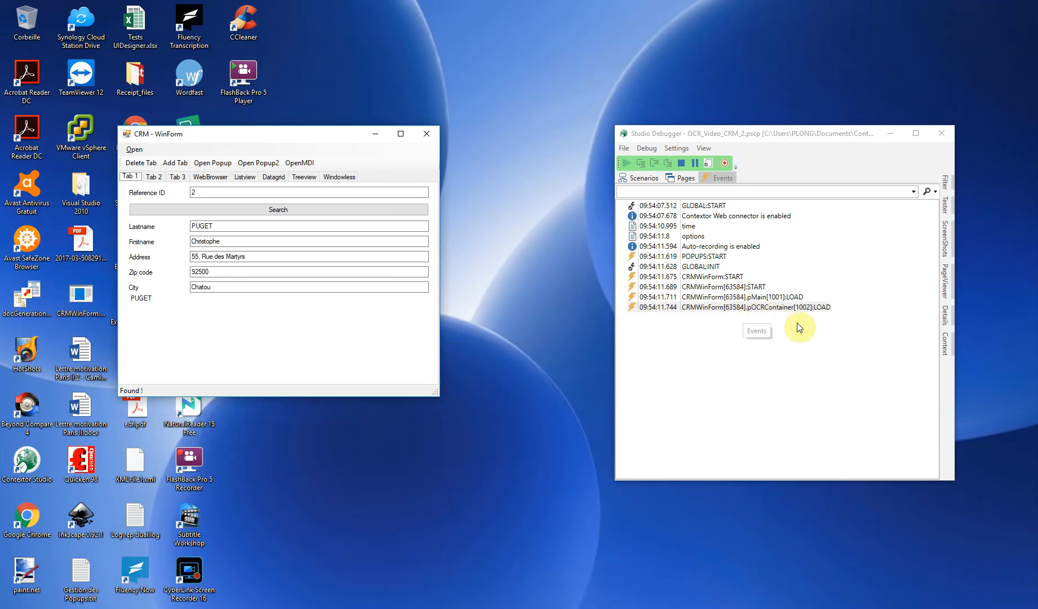
{"action": "left_click", "coordinate": [686, 178]}
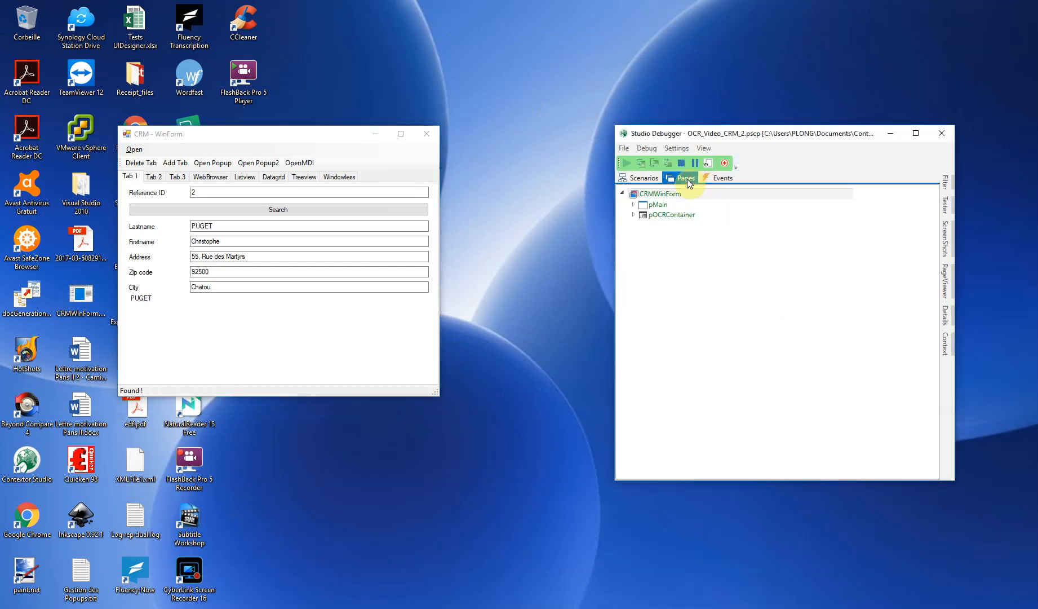
{"action": "left_click", "coordinate": [632, 214]}
{"action": "mouse_move", "coordinate": [672, 225]}
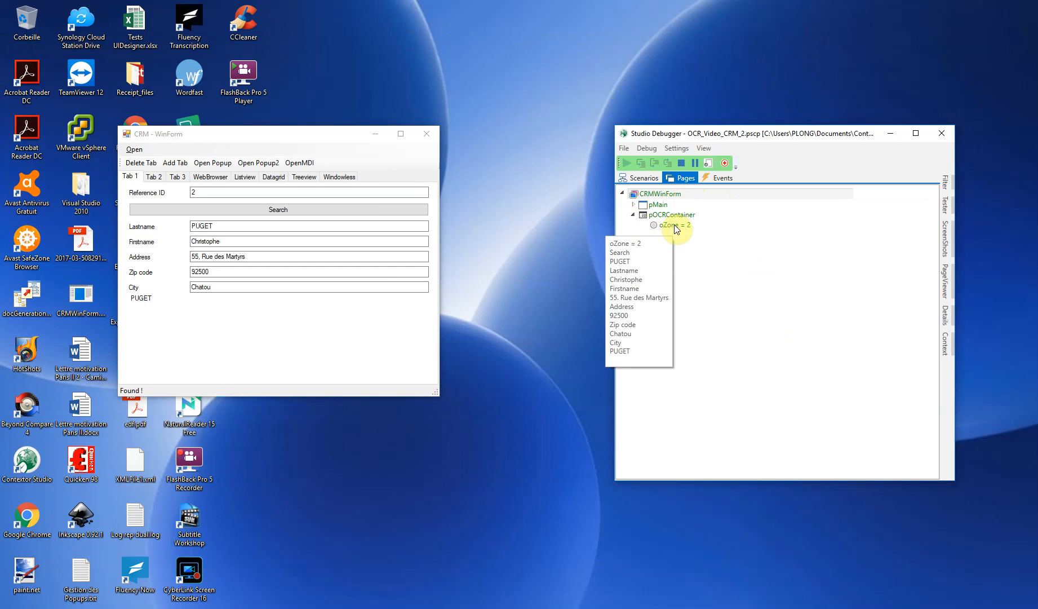
{"action": "left_click", "coordinate": [682, 164]}
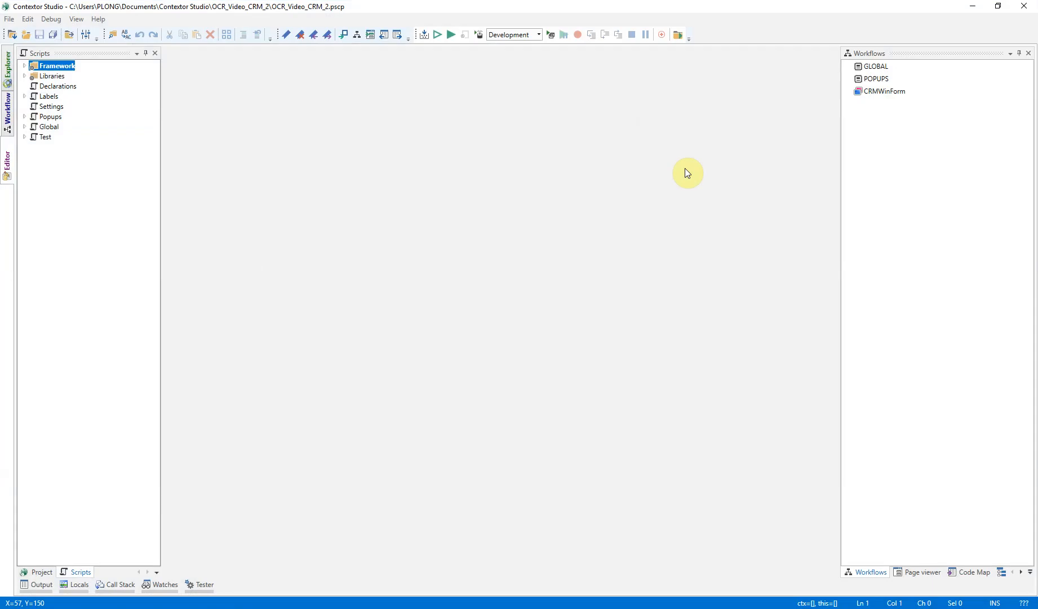
{"action": "left_click", "coordinate": [8, 70]}
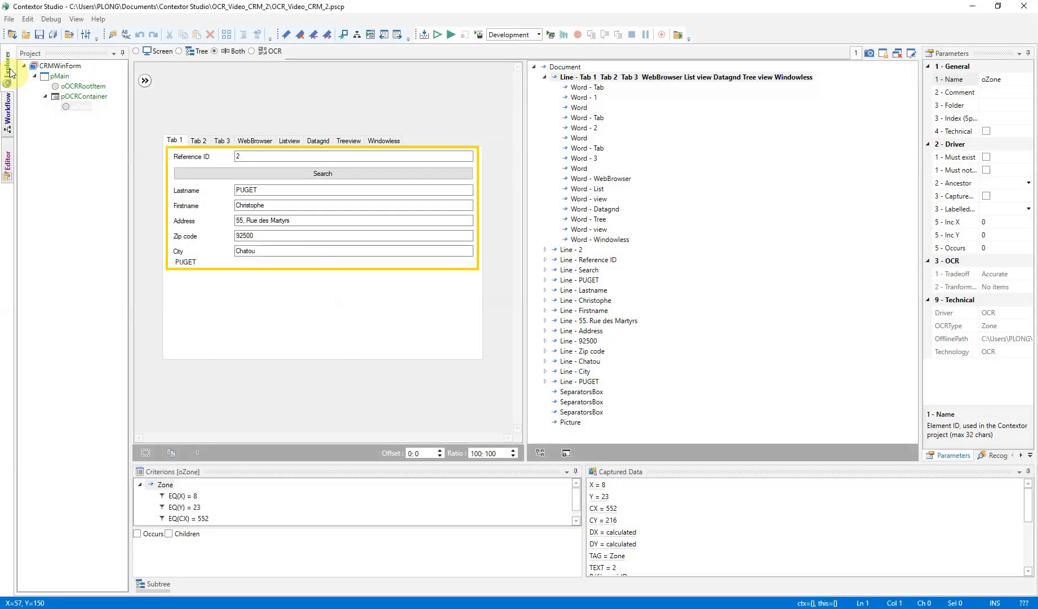
{"action": "left_click", "coordinate": [145, 454]}
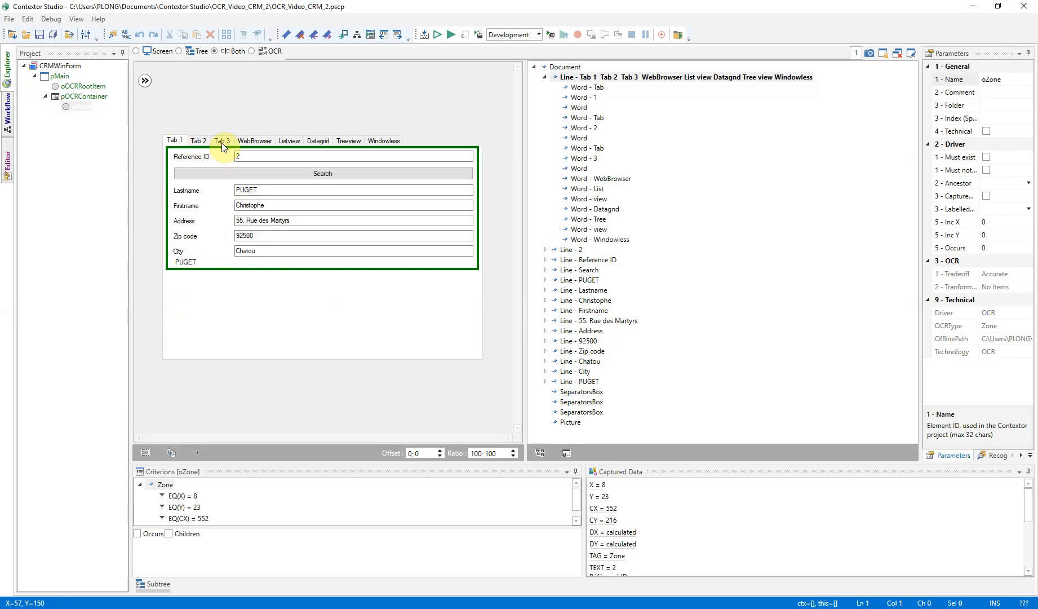
Add an OCR subpage named pTab1Page under pOCRContainer by capturing the tab area of the CRM - WinForm window with Tab 1 shown.
{"action": "left_click", "coordinate": [78, 97]}
{"action": "right_click", "coordinate": [78, 98]}
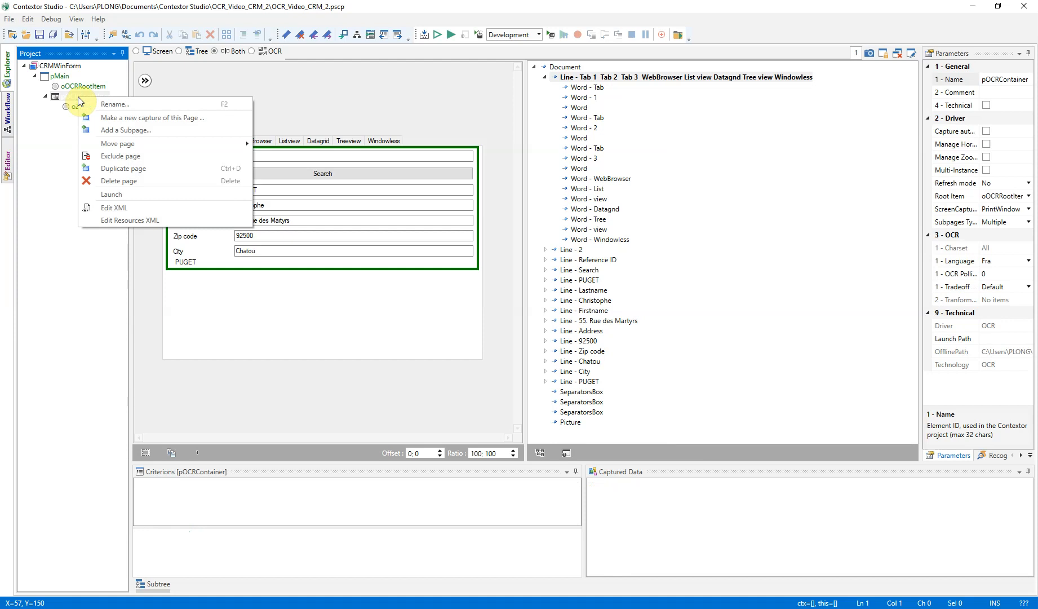
{"action": "left_click", "coordinate": [114, 131]}
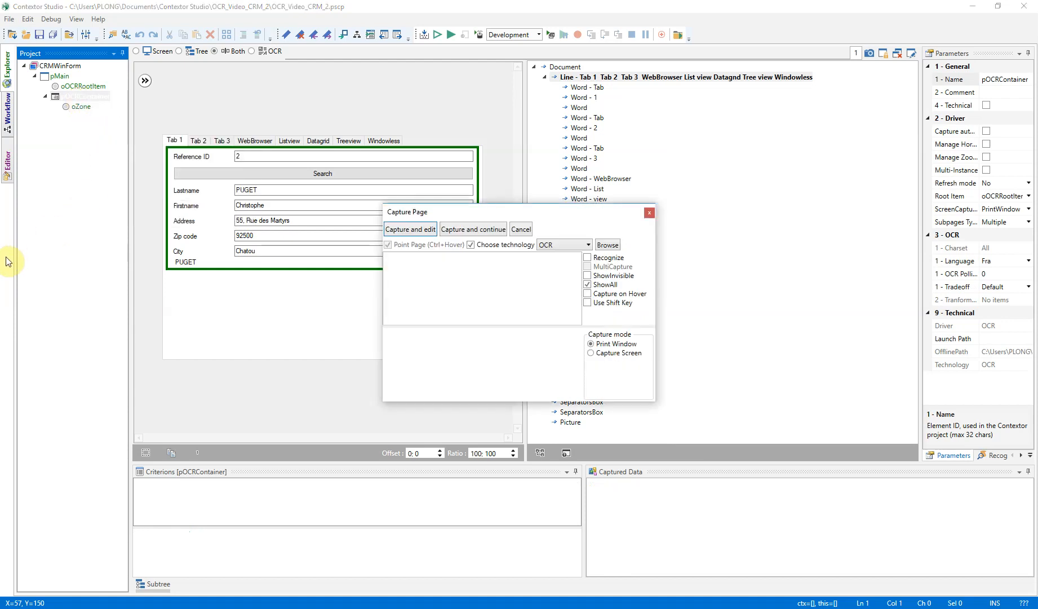
{"action": "key", "text": "alt+Tab"}
{"action": "left_click_drag", "start_coordinate": [241, 140], "coordinate": [174, 70]}
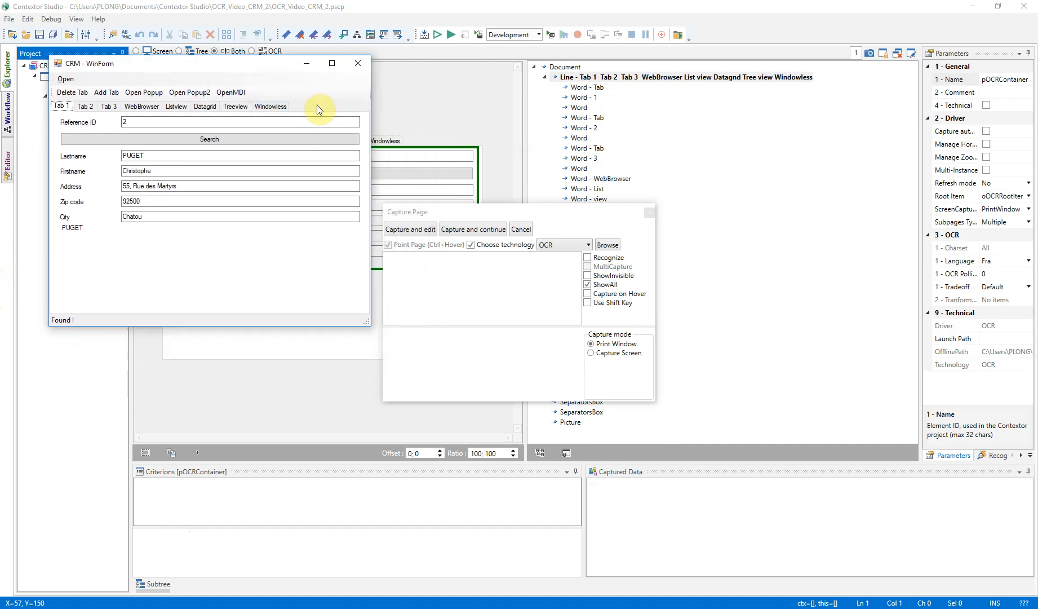
{"action": "key", "text": "ctrl"}
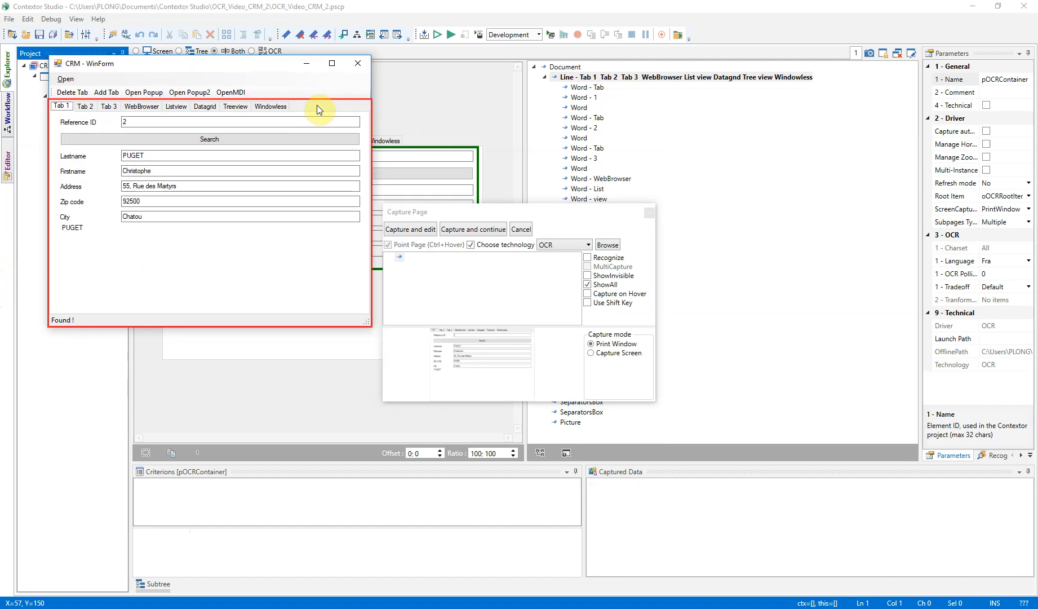
{"action": "left_click", "coordinate": [419, 232]}
{"action": "left_click", "coordinate": [221, 134]}
{"action": "type", "text": "Tab"}
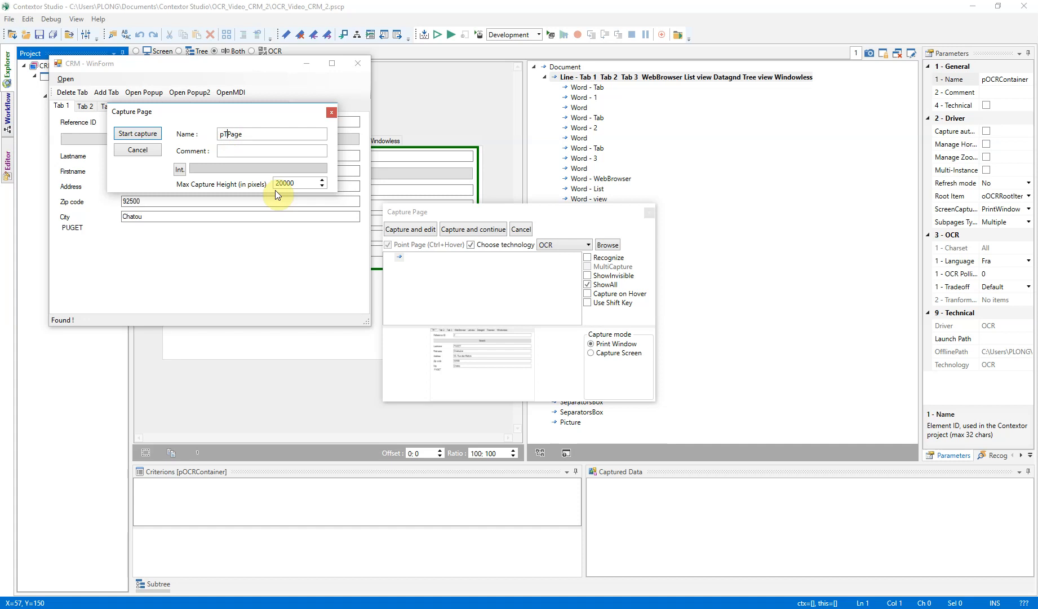
{"action": "type", "text": "1"}
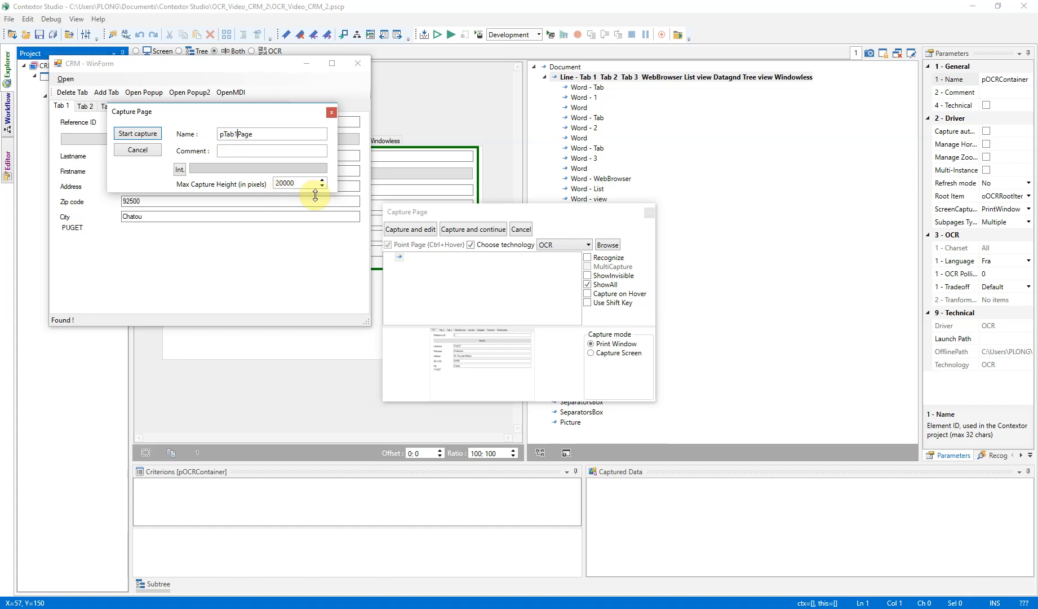
{"action": "left_click", "coordinate": [140, 135]}
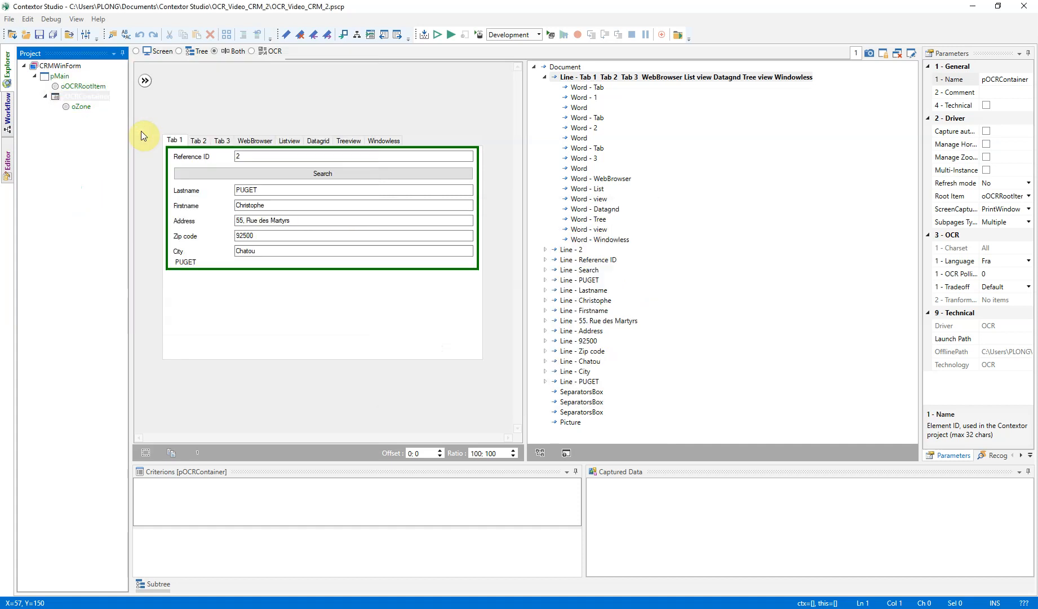
Show Tab 2 in the CRM - WinForm window and capture its tab area as OCR subpage pTab2Page under pOCRContainer.
{"action": "key", "text": "alt+Tab"}
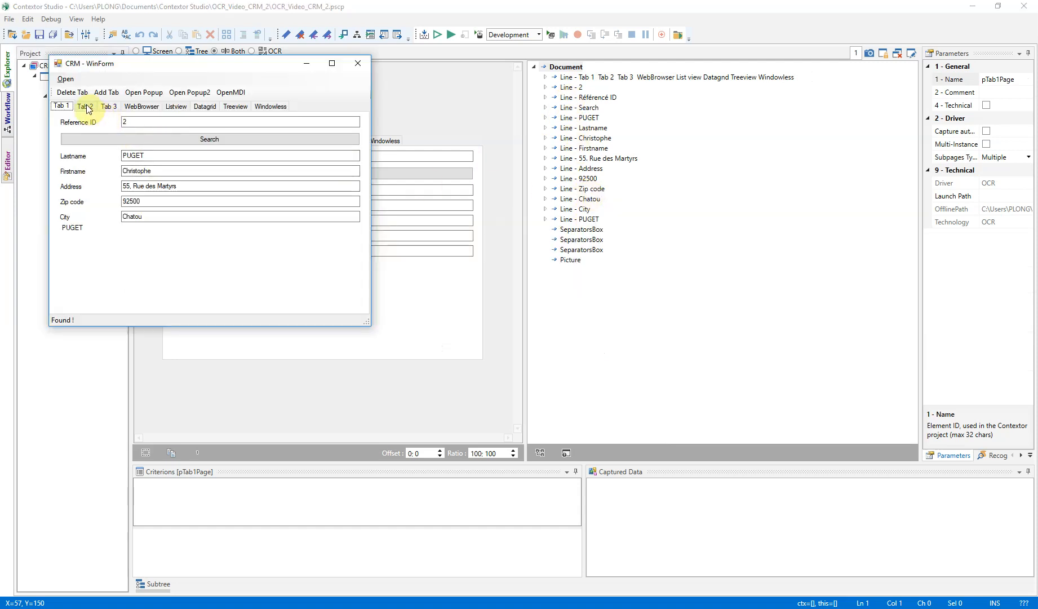
{"action": "left_click", "coordinate": [87, 107]}
{"action": "key", "text": "alt+Tab"}
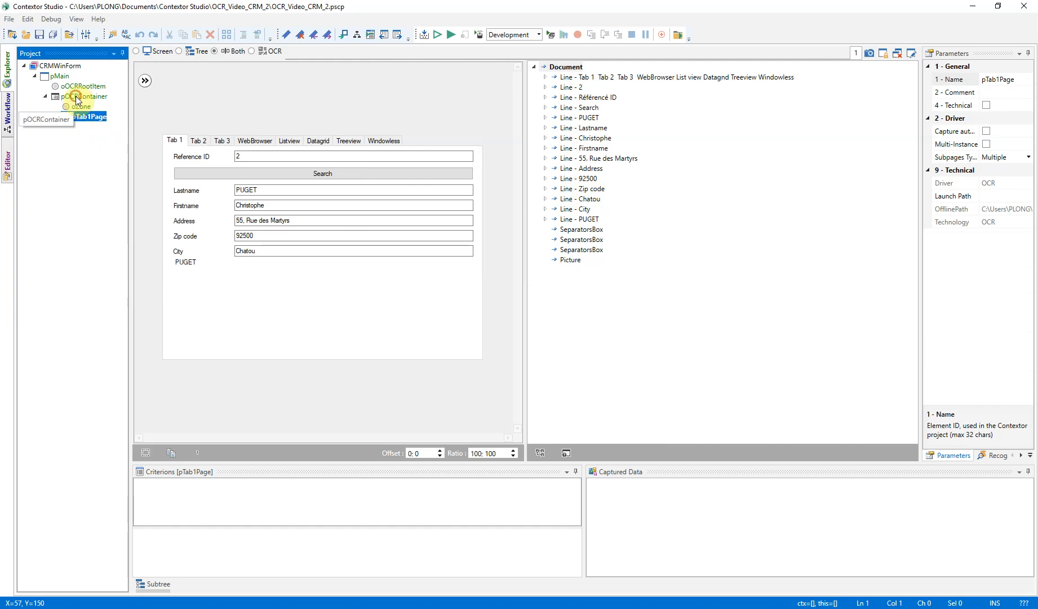
{"action": "left_click", "coordinate": [77, 97]}
{"action": "right_click", "coordinate": [75, 97]}
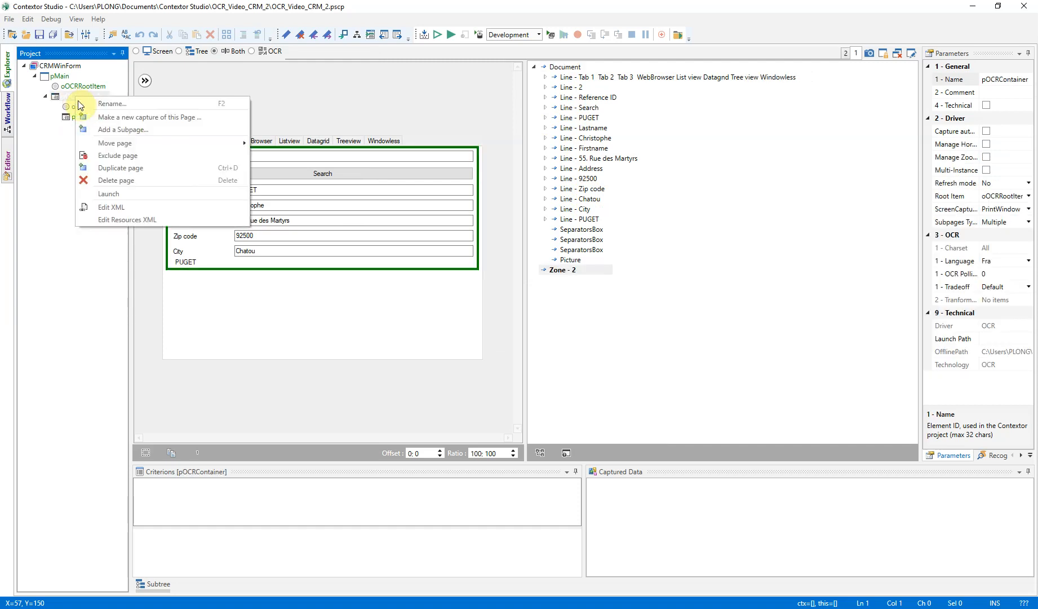
{"action": "left_click", "coordinate": [102, 131]}
{"action": "key", "text": "alt+Tab"}
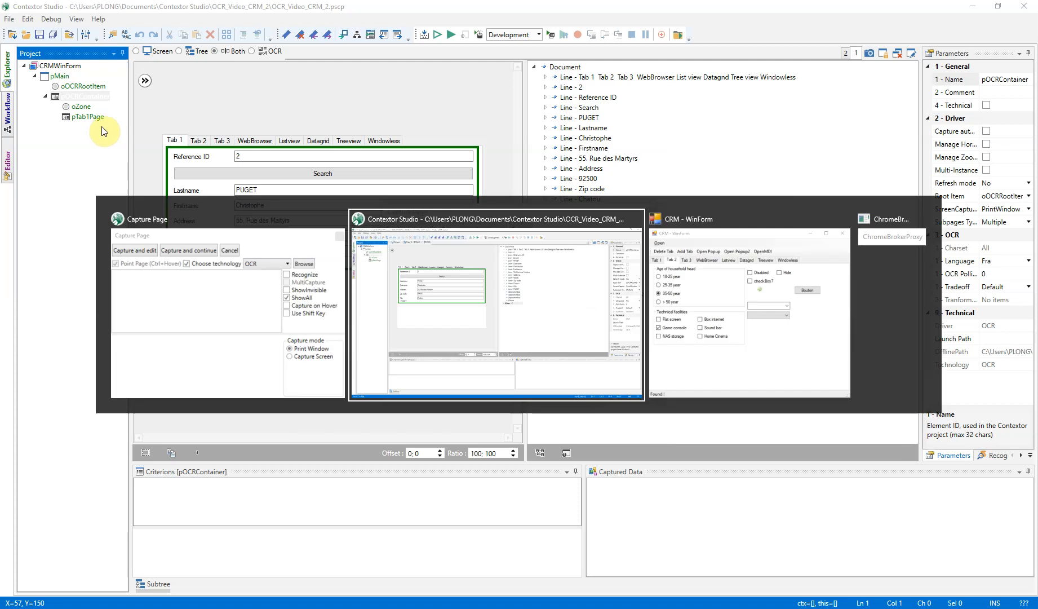
{"action": "key", "text": "ctrl"}
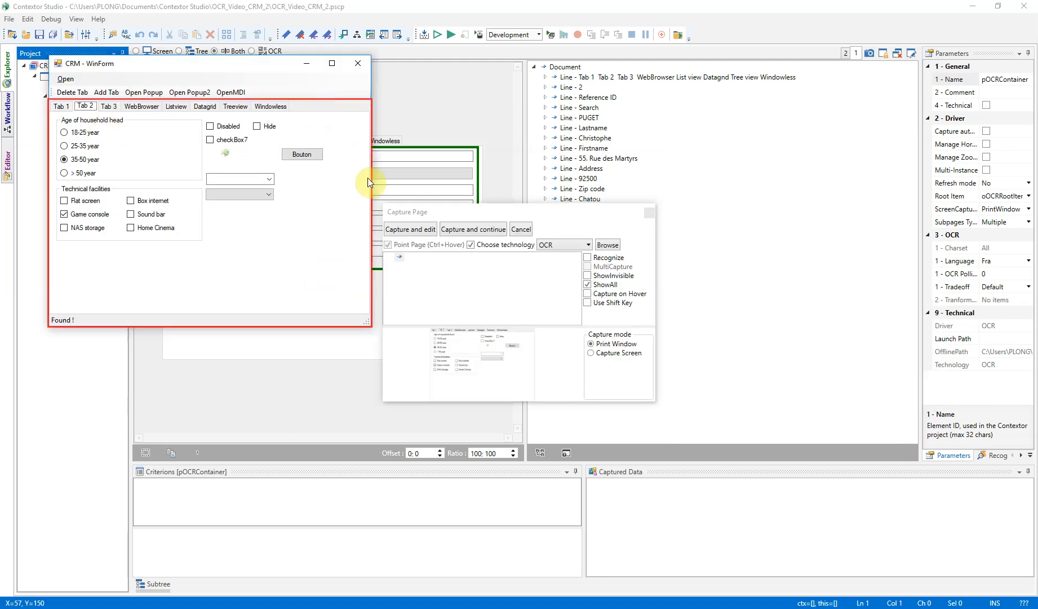
{"action": "left_click", "coordinate": [416, 229]}
{"action": "left_click", "coordinate": [239, 148]}
{"action": "type", "text": "Tab2Page"}
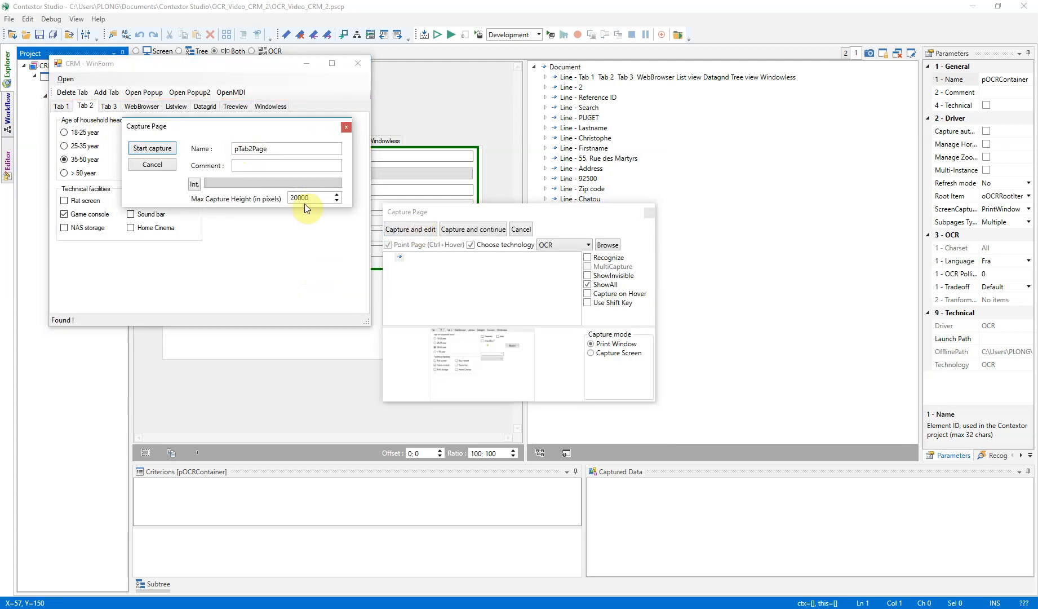
{"action": "key", "text": "Return"}
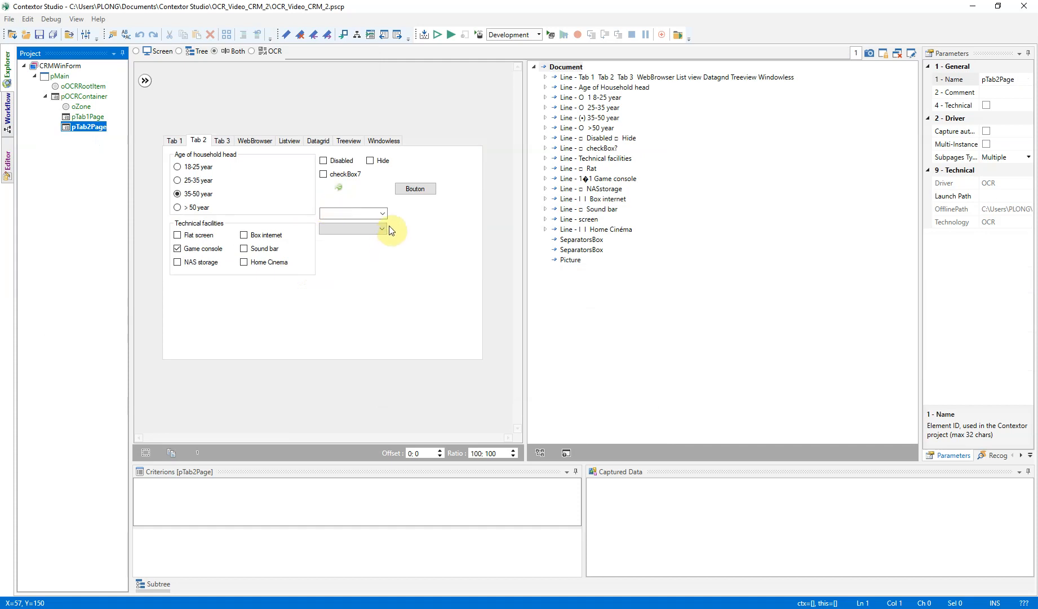
Create a label item on pTab1Page from the recognized Reference ID line and require it to exist for the page's recognition.
{"action": "left_click", "coordinate": [91, 117]}
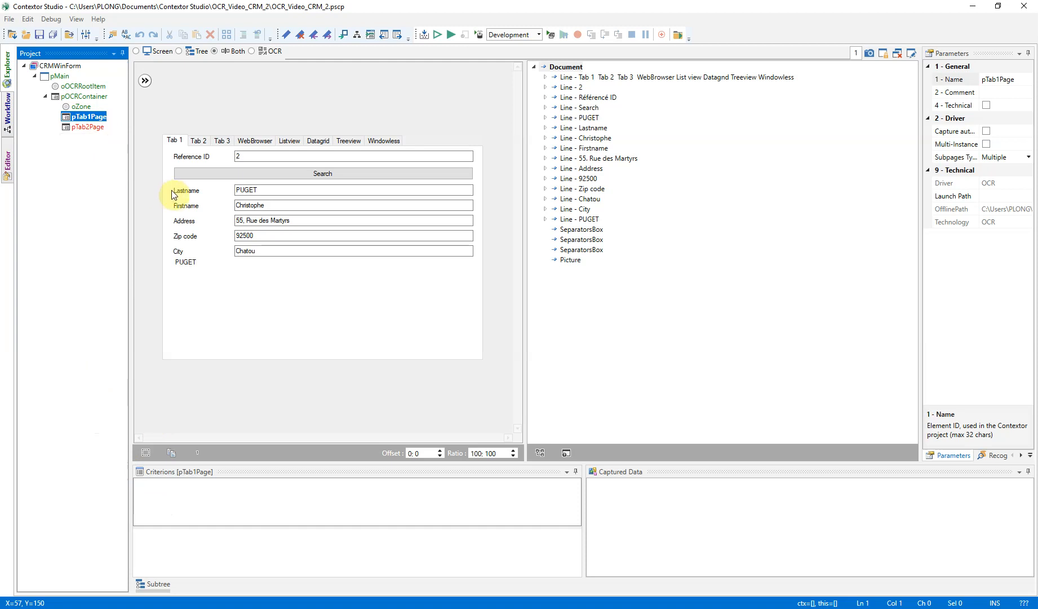
{"action": "left_click", "coordinate": [189, 157]}
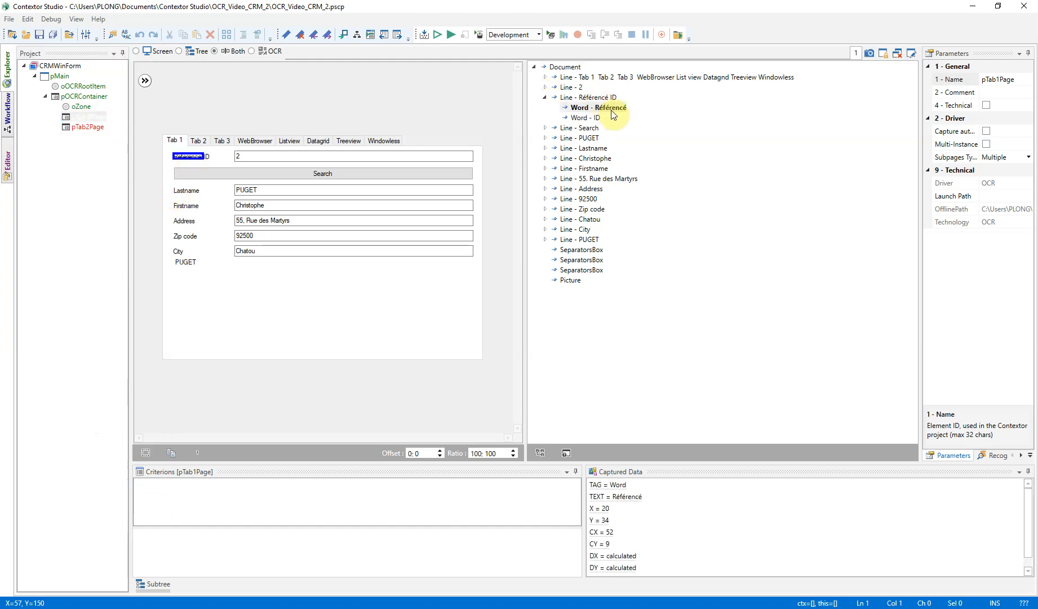
{"action": "double_click", "coordinate": [592, 99]}
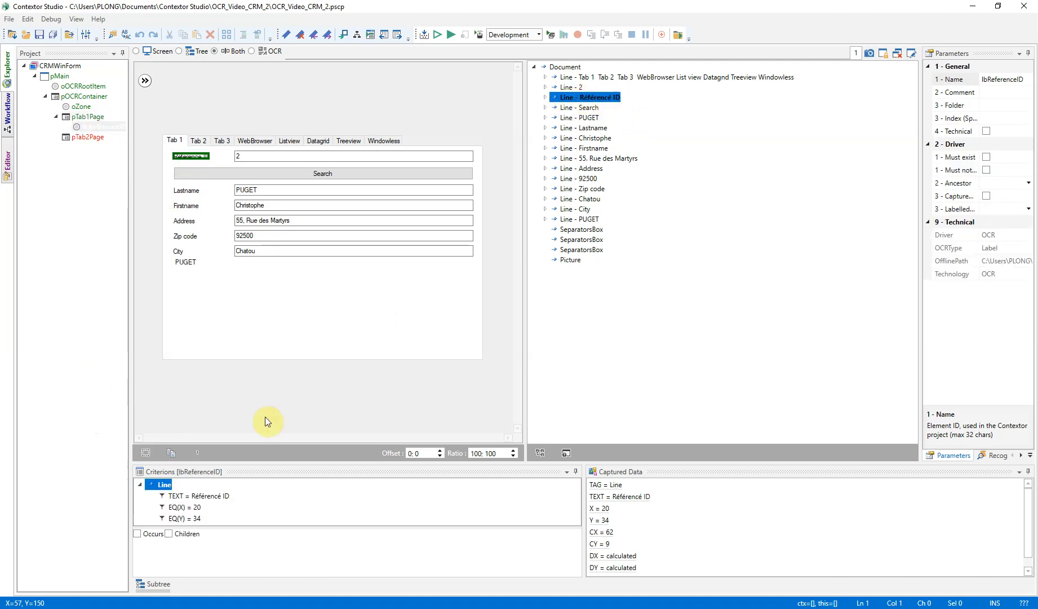
{"action": "left_click", "coordinate": [987, 157]}
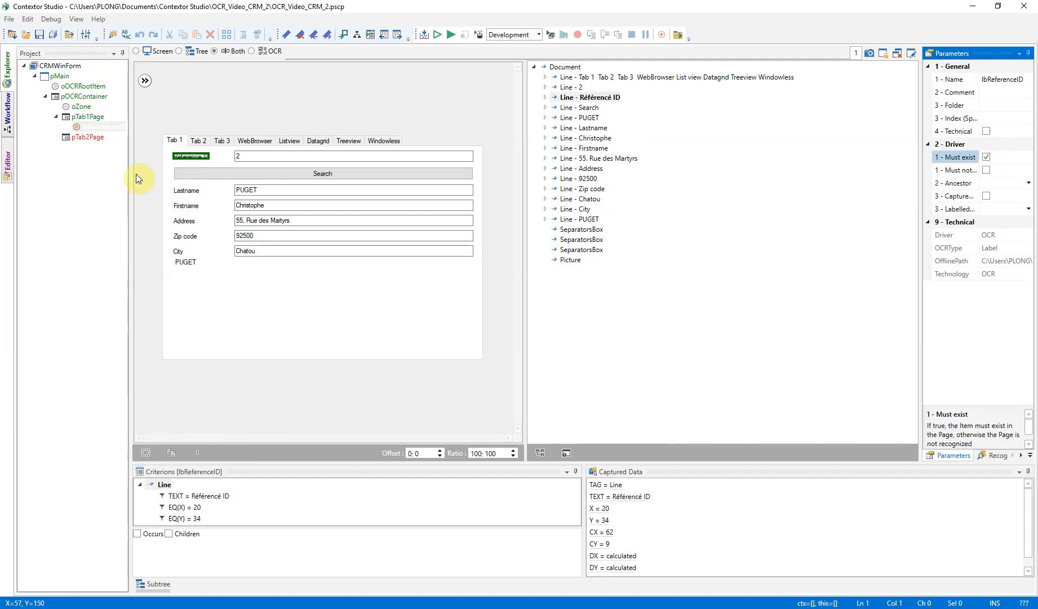
Create a label item on pTab2Page from the "Age of Household head" line and set it to Must exist.
{"action": "left_click", "coordinate": [90, 137]}
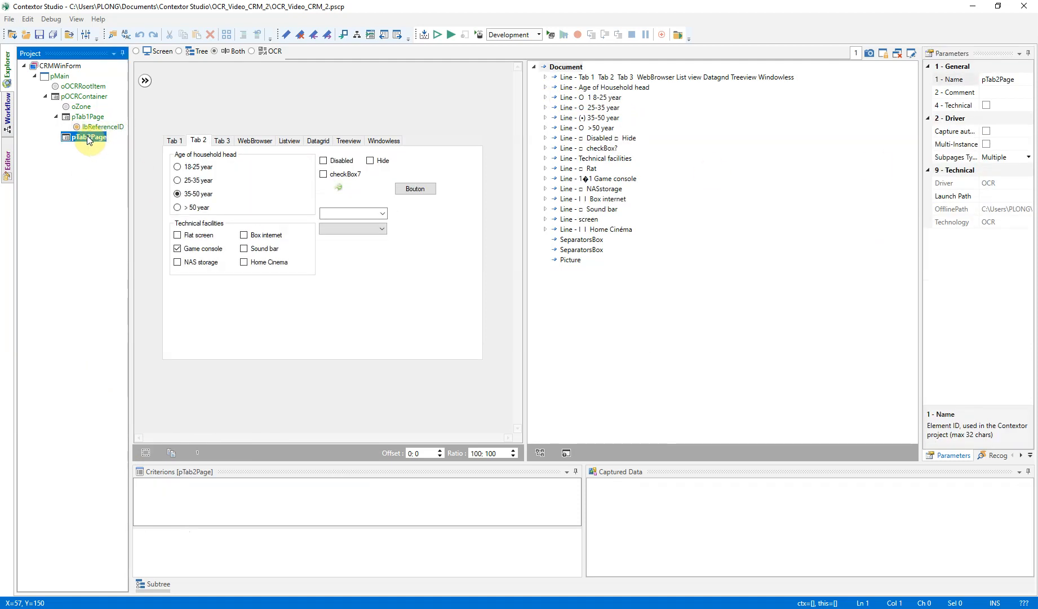
{"action": "double_click", "coordinate": [614, 88]}
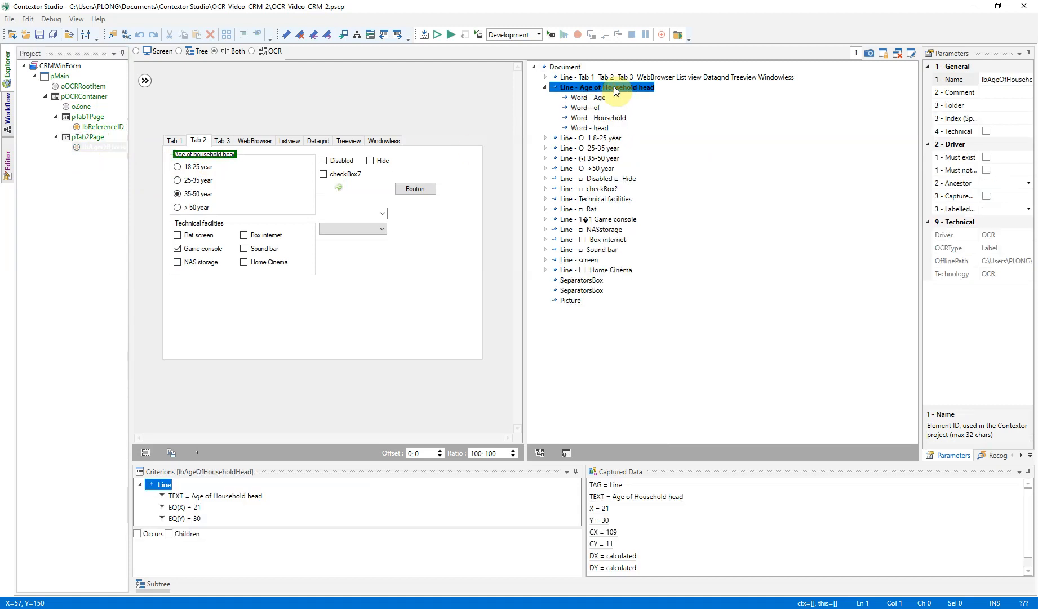
{"action": "left_click", "coordinate": [987, 159]}
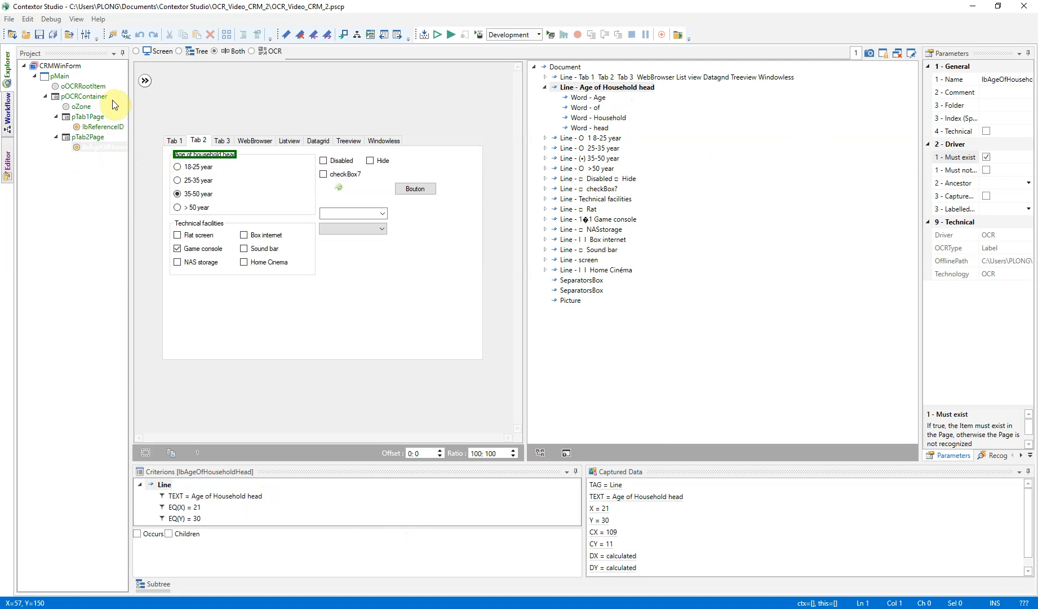
Set the OCR polling delay of pOCRContainer to 1000 ms.
{"action": "left_click", "coordinate": [99, 100]}
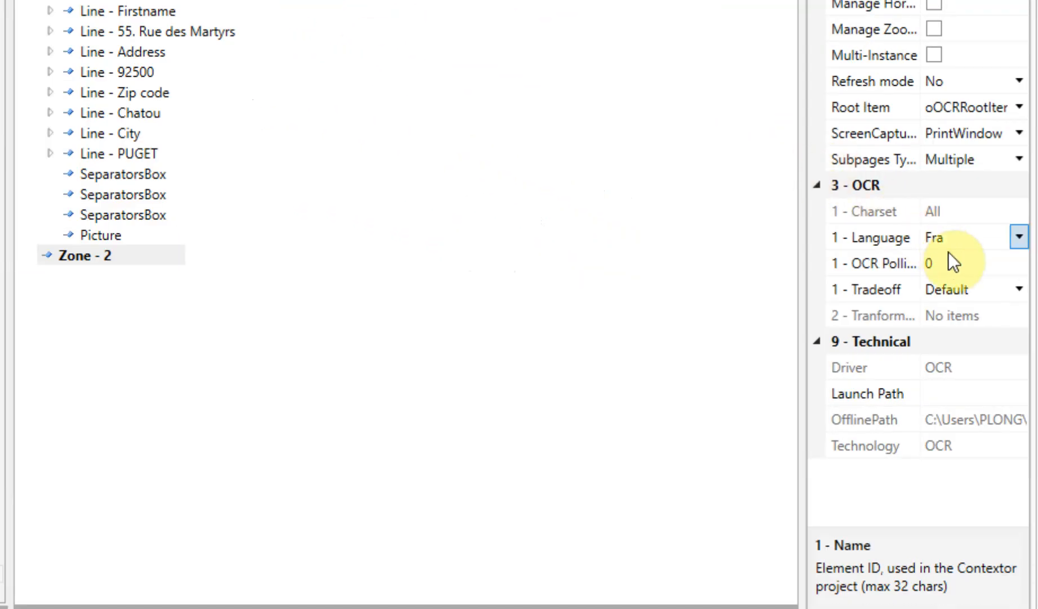
{"action": "left_click", "coordinate": [951, 260]}
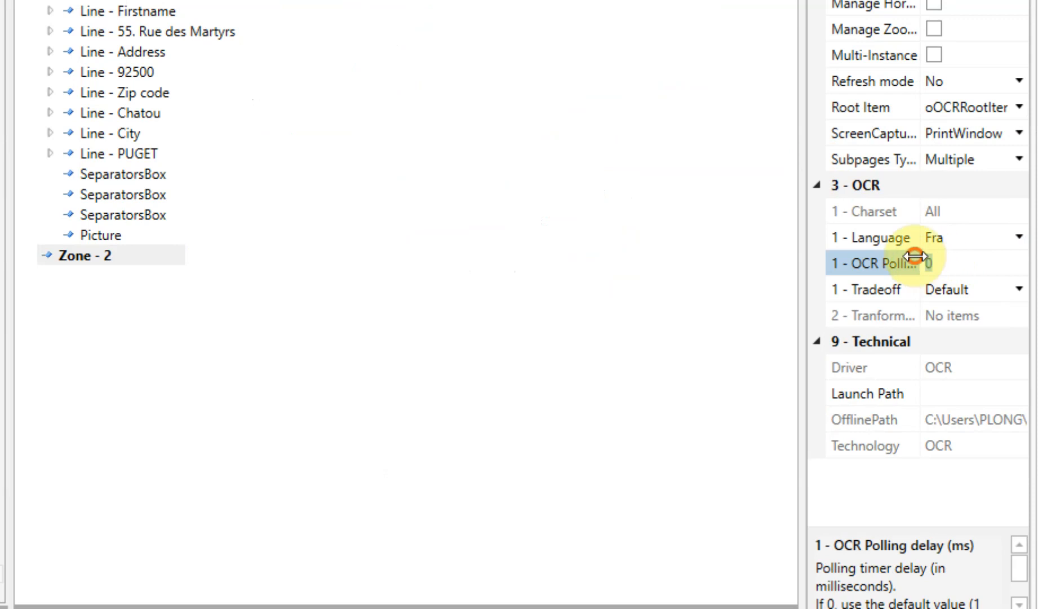
{"action": "type", "text": "1000"}
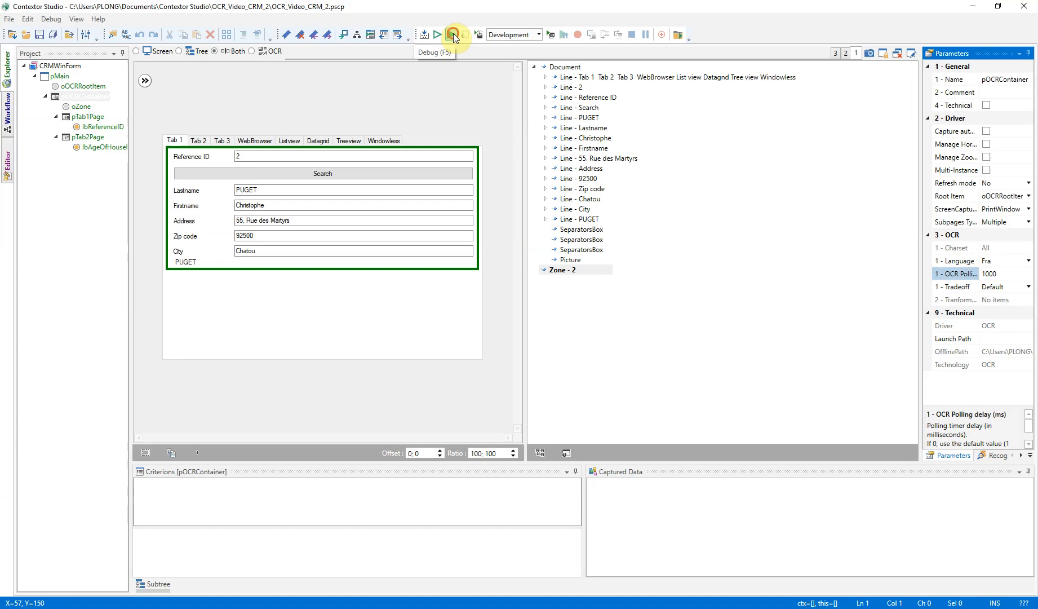
Run the project in the debugger and switch the CRM - WinForm window to Tab 2 to check the subpages' load and unload events.
{"action": "left_click", "coordinate": [453, 35]}
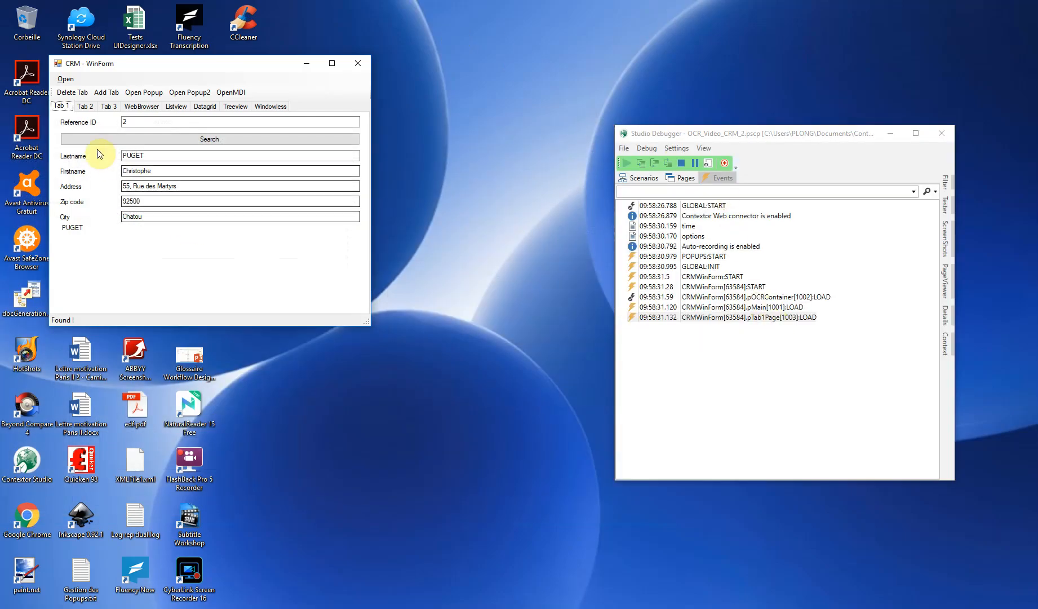
{"action": "left_click", "coordinate": [90, 107]}
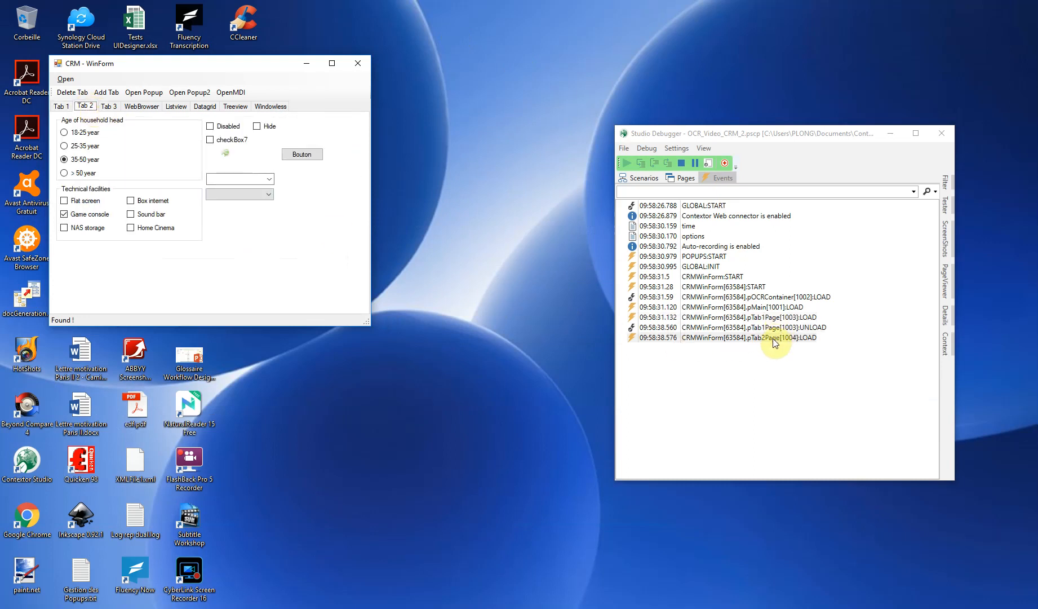
Switch the CRM - WinForm window to Tab 3, Tab 1 and Tab 2 to check the page events, and stop debugging.
{"action": "left_click", "coordinate": [109, 107]}
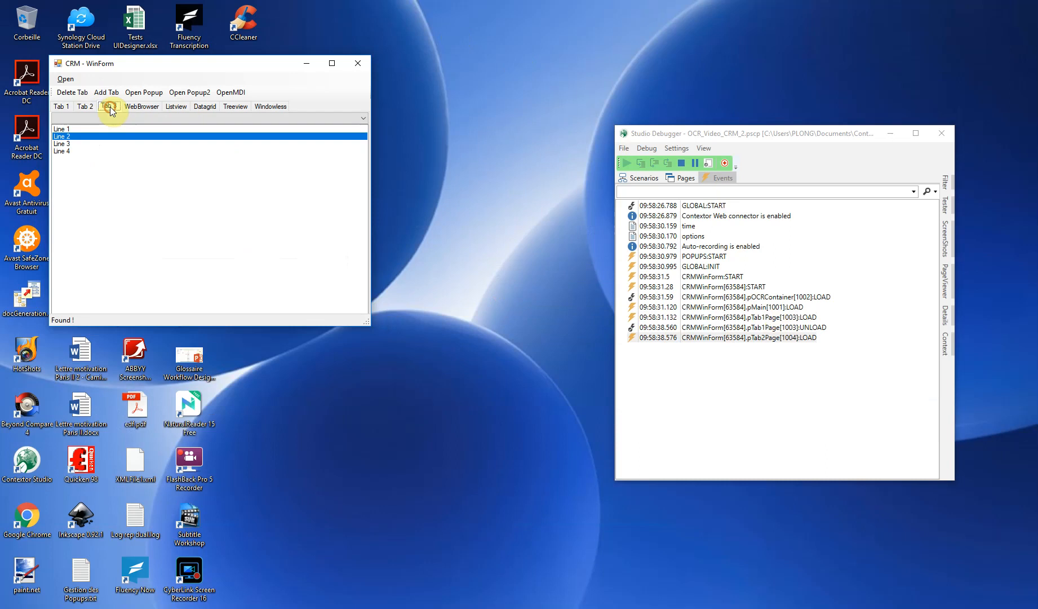
{"action": "left_click", "coordinate": [62, 106]}
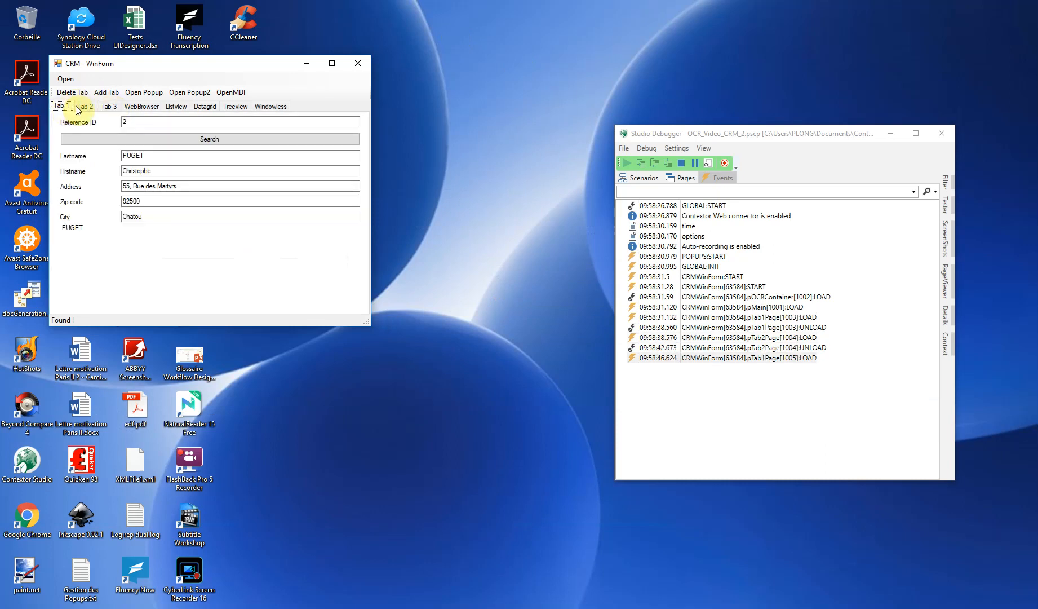
{"action": "left_click", "coordinate": [82, 107]}
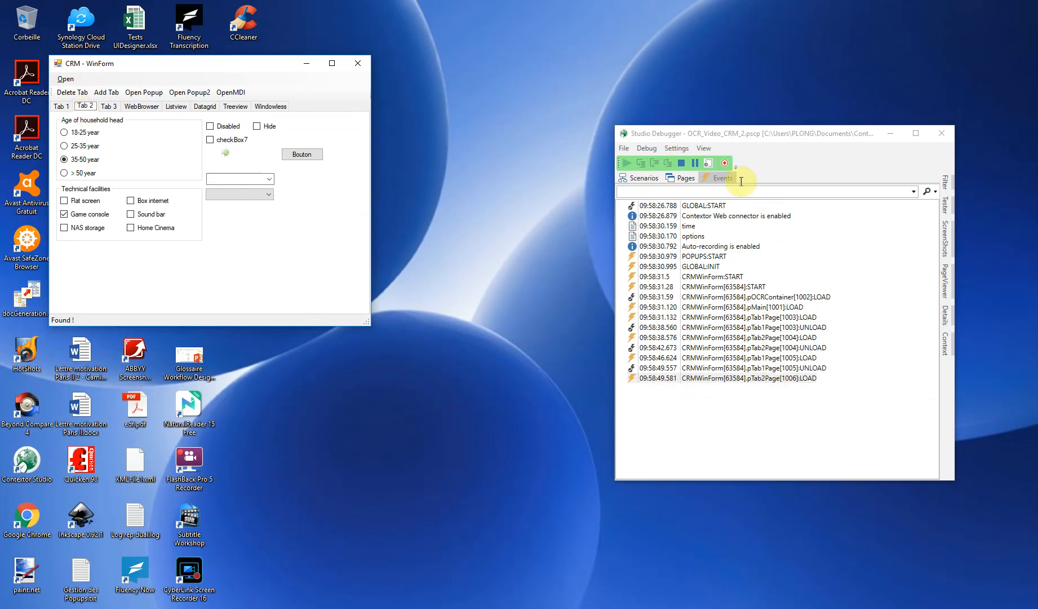
{"action": "left_click", "coordinate": [681, 163]}
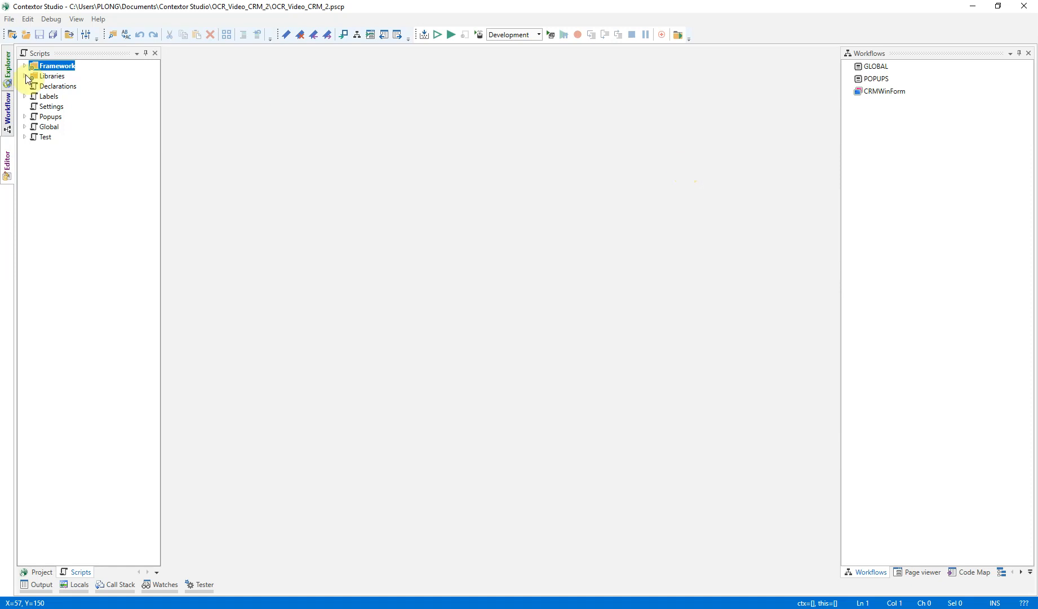
Create a zone item on pTab1Page from an image selection fitted around the Reference ID input field and name it oReference.
{"action": "left_click", "coordinate": [9, 67]}
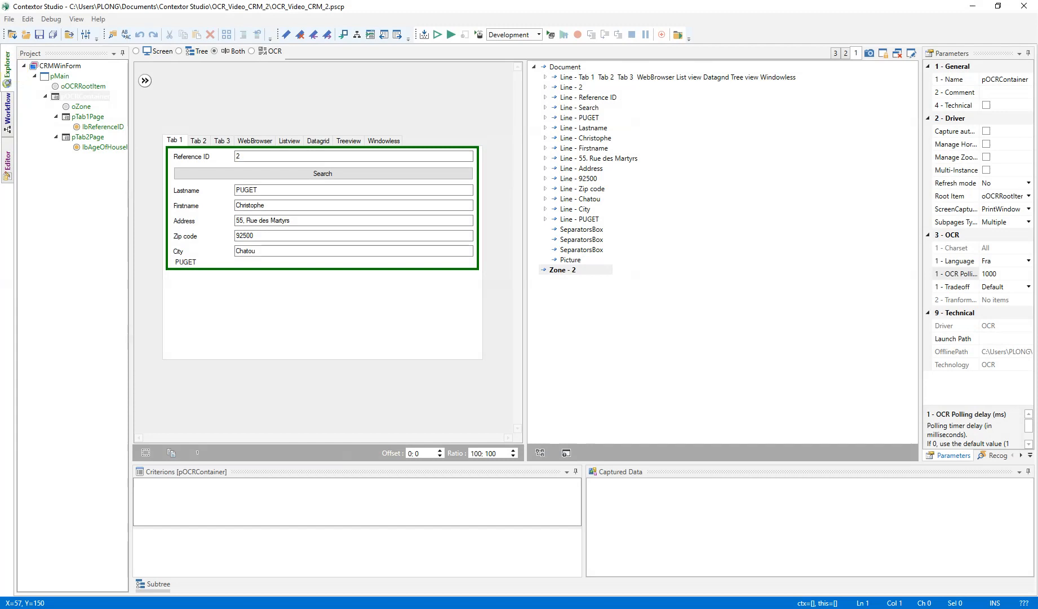
{"action": "left_click", "coordinate": [89, 116]}
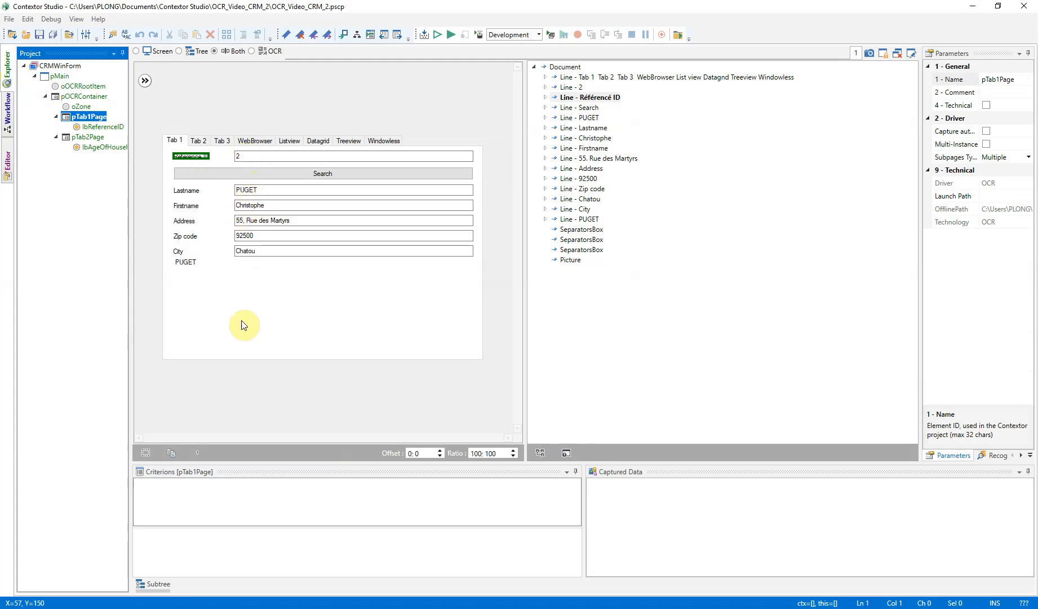
{"action": "left_click", "coordinate": [146, 453]}
{"action": "left_click_drag", "start_coordinate": [288, 269], "coordinate": [308, 162]}
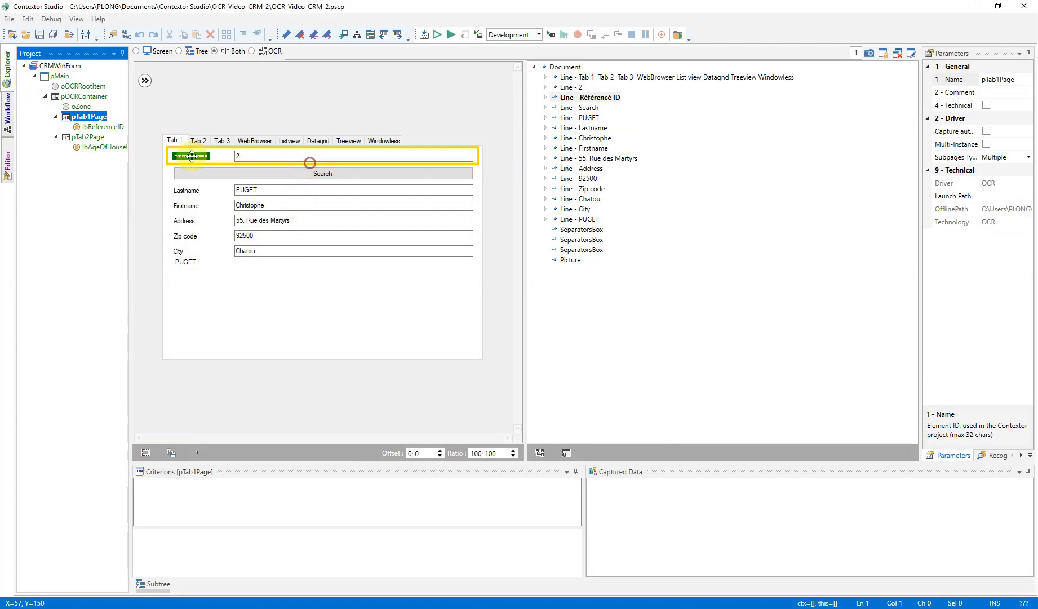
{"action": "left_click_drag", "start_coordinate": [167, 158], "coordinate": [256, 159]}
{"action": "left_click_drag", "start_coordinate": [476, 165], "coordinate": [474, 163]}
{"action": "right_click", "coordinate": [430, 159]}
{"action": "left_click", "coordinate": [367, 178]}
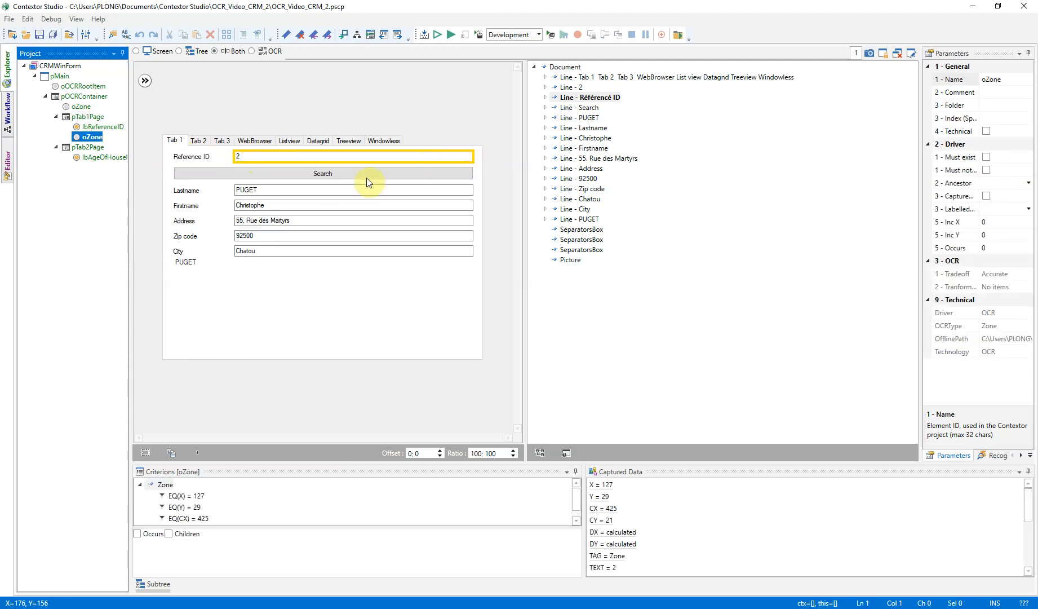
{"action": "key", "text": "F2"}
{"action": "type", "text": "oReference"}
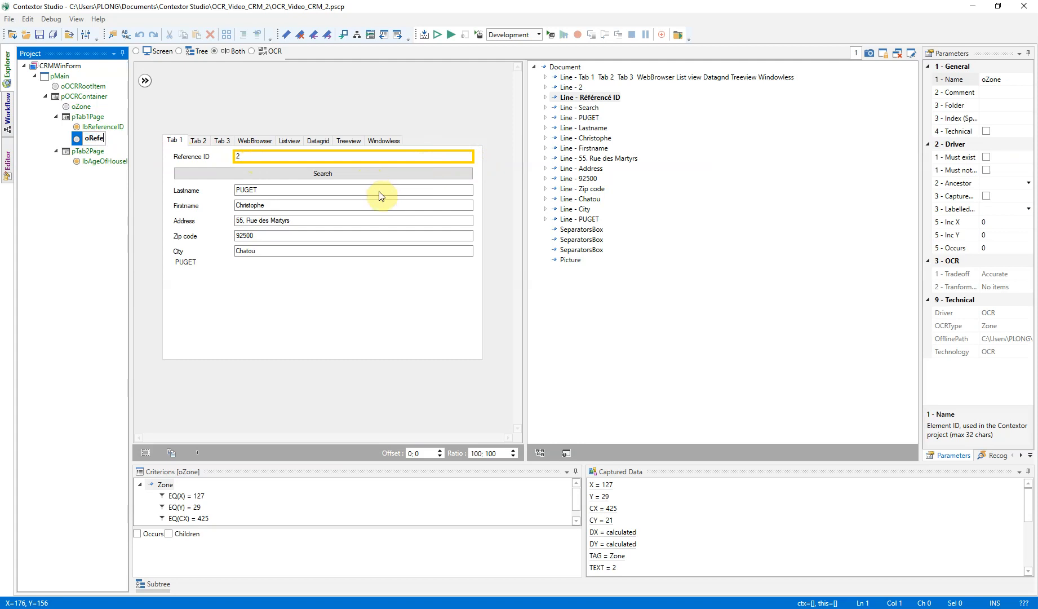
{"action": "key", "text": "Return"}
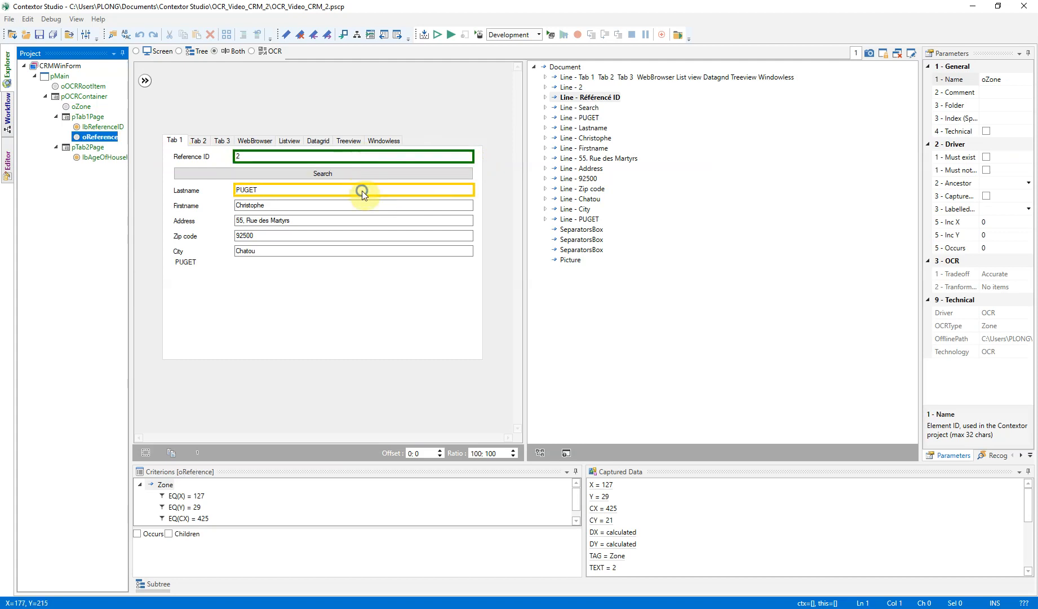
Create zone items oLastname and oFirstname on pTab1Page from image selections around the Lastname and Firstname fields.
{"action": "right_click", "coordinate": [362, 191]}
{"action": "left_click", "coordinate": [310, 209]}
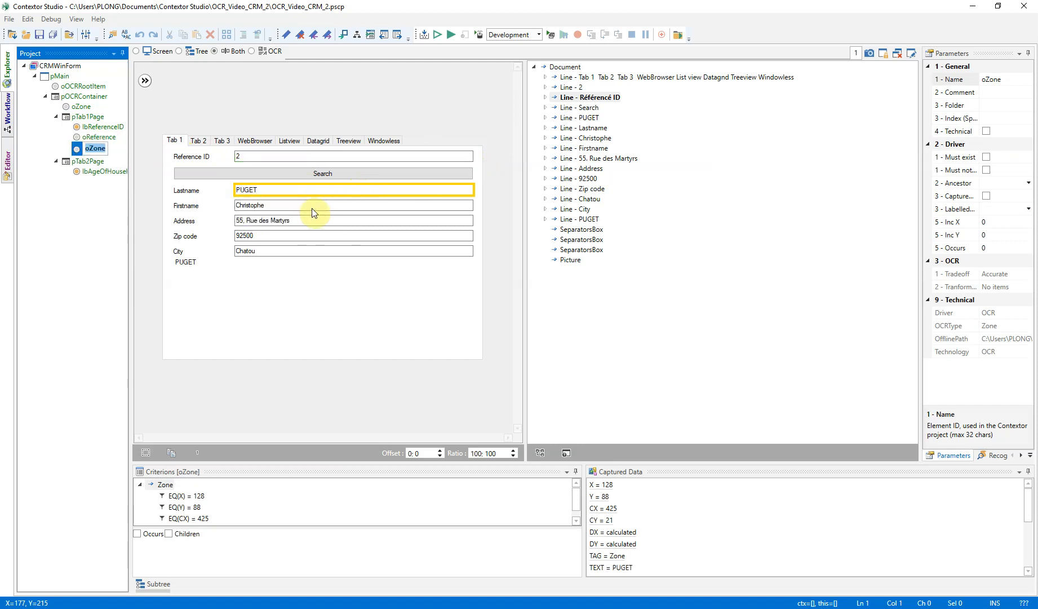
{"action": "type", "text": "oLastname"}
{"action": "key", "text": "Return"}
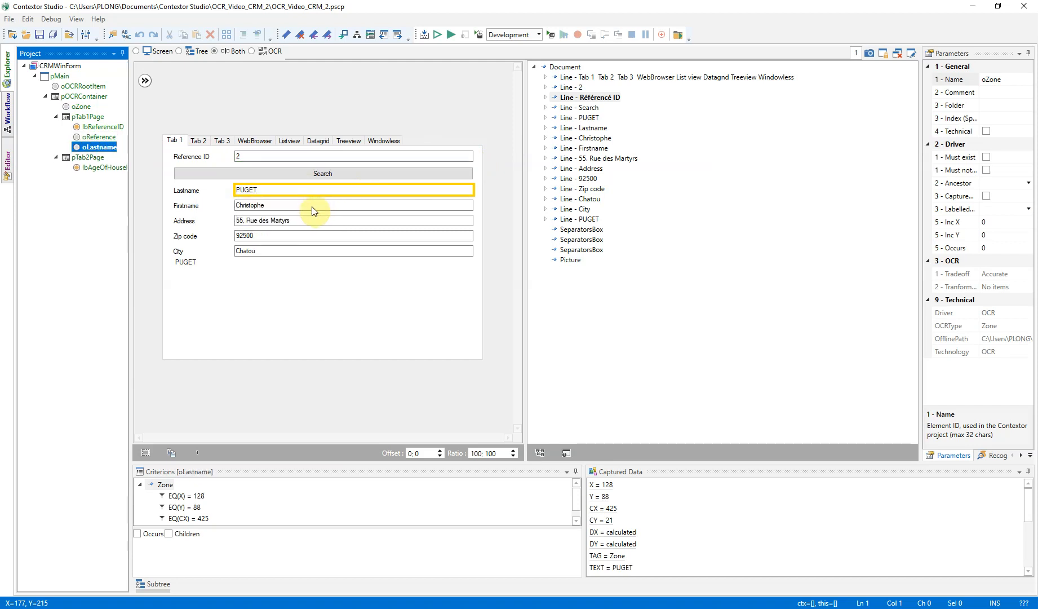
{"action": "left_click", "coordinate": [294, 228]}
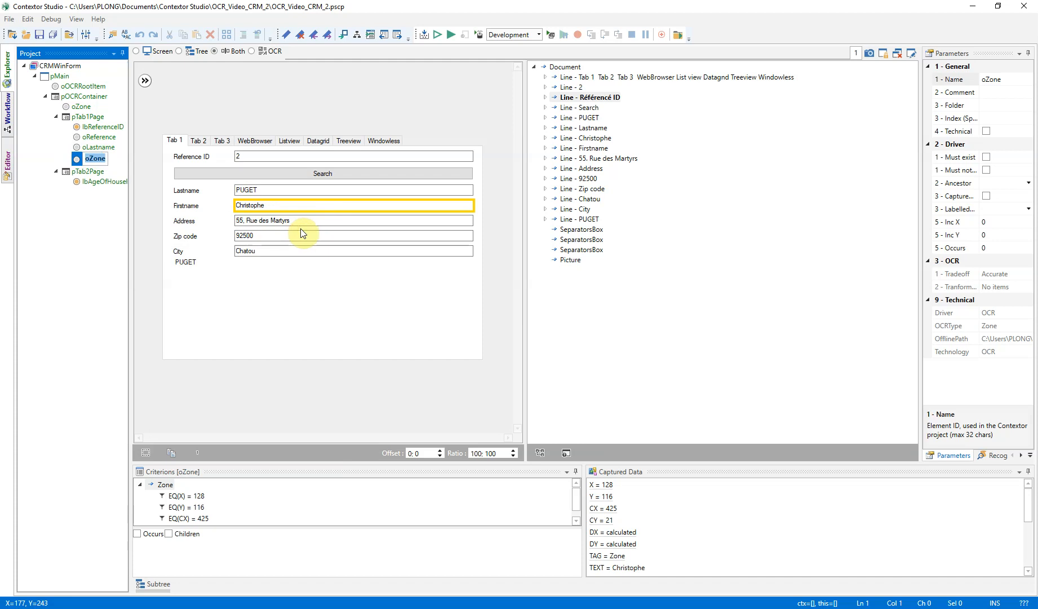
Create a zone item on pTab1Page from an image selection fitted around the Search button and name it btSearch.
{"action": "left_click_drag", "start_coordinate": [325, 206], "coordinate": [264, 174]}
{"action": "left_click_drag", "start_coordinate": [400, 174], "coordinate": [473, 170]}
{"action": "right_click", "coordinate": [354, 174]}
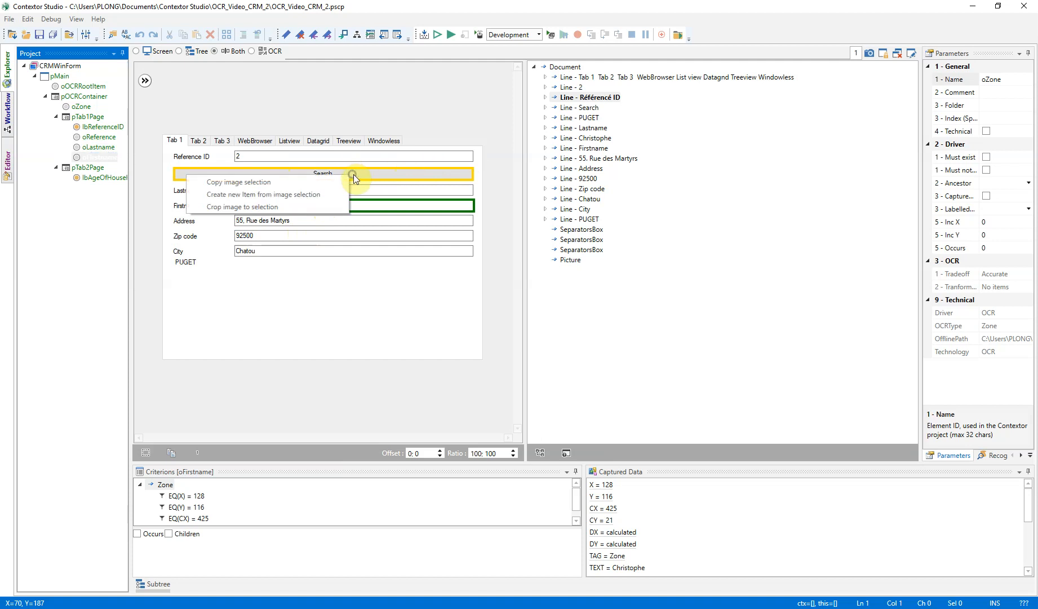
{"action": "left_click", "coordinate": [305, 195]}
{"action": "type", "text": "btSearch"}
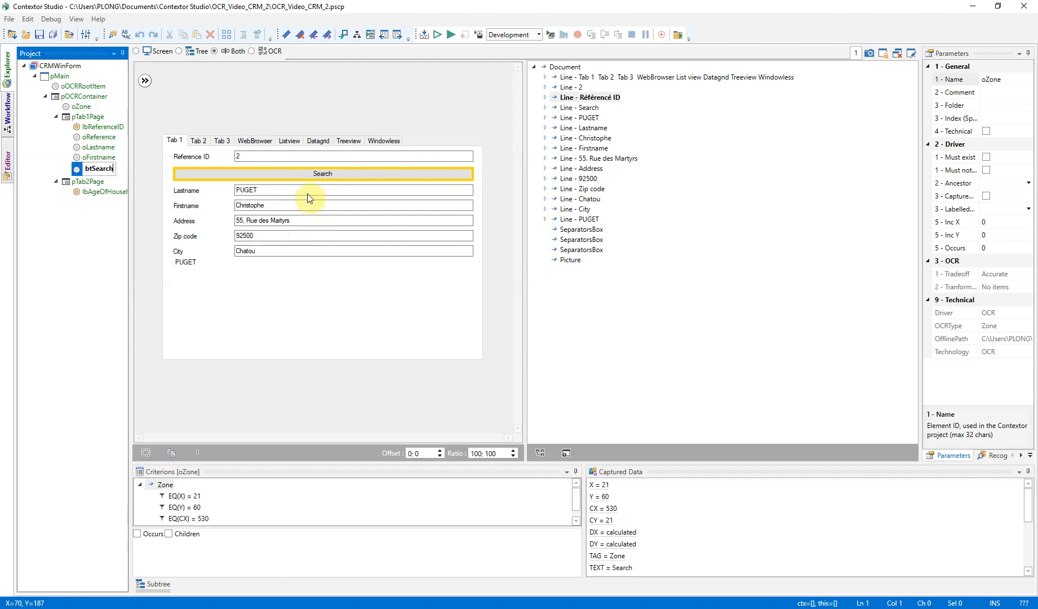
{"action": "key", "text": "Return"}
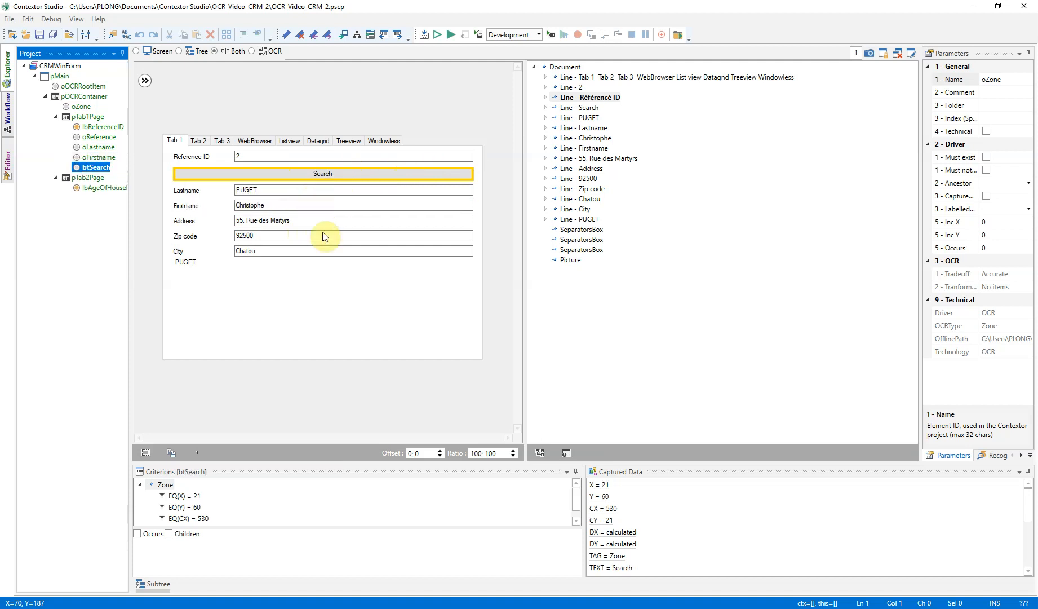
Run the project in the debugger, load another customer record on Tab 1 of the CRM window, and empty its Reference ID field.
{"action": "left_click", "coordinate": [450, 33]}
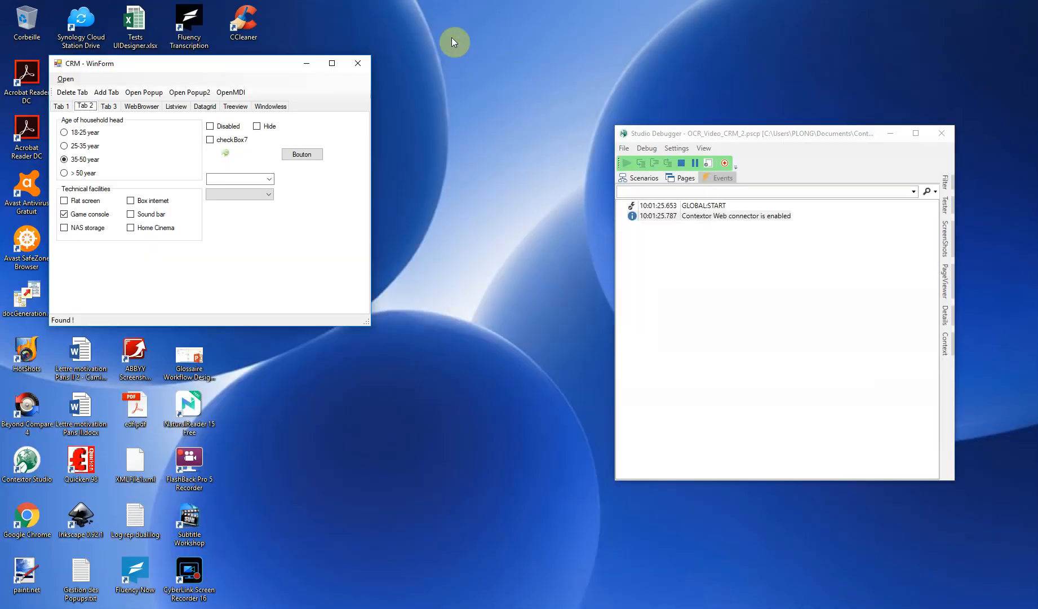
{"action": "left_click", "coordinate": [63, 106]}
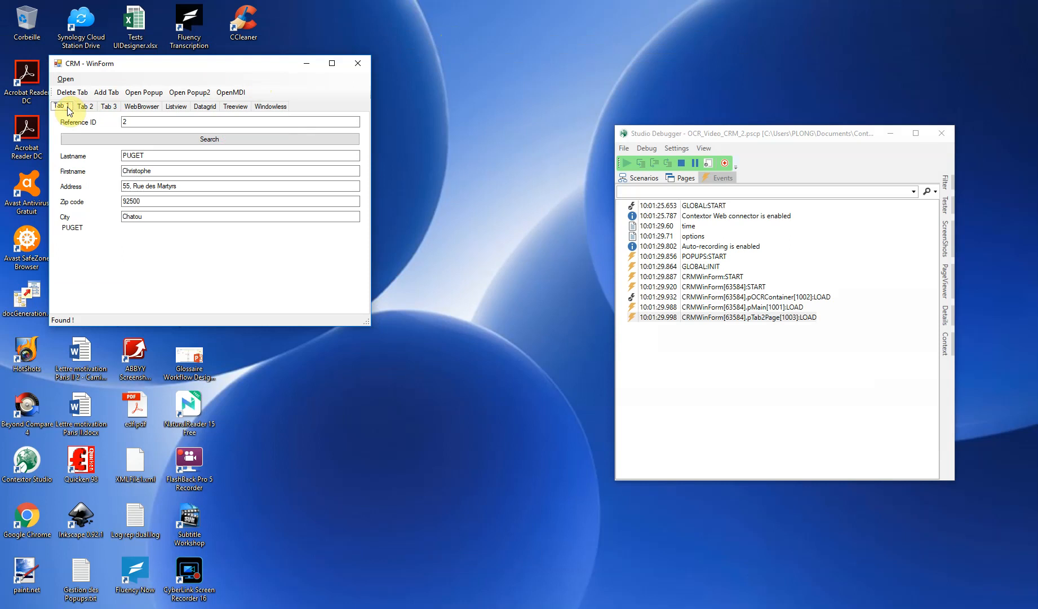
{"action": "left_click_drag", "start_coordinate": [149, 119], "coordinate": [96, 122]}
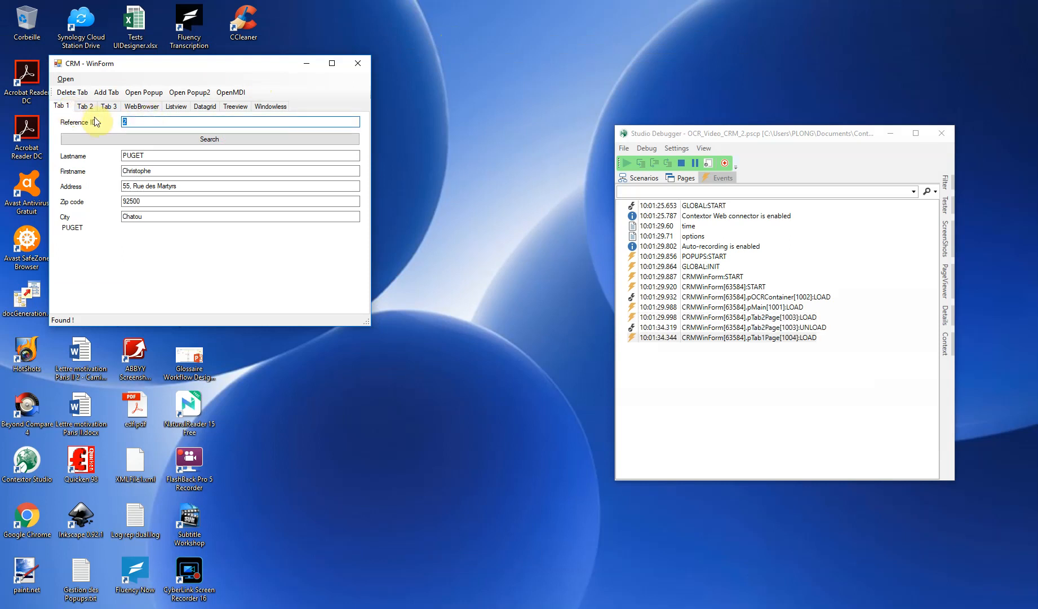
{"action": "left_click", "coordinate": [164, 139]}
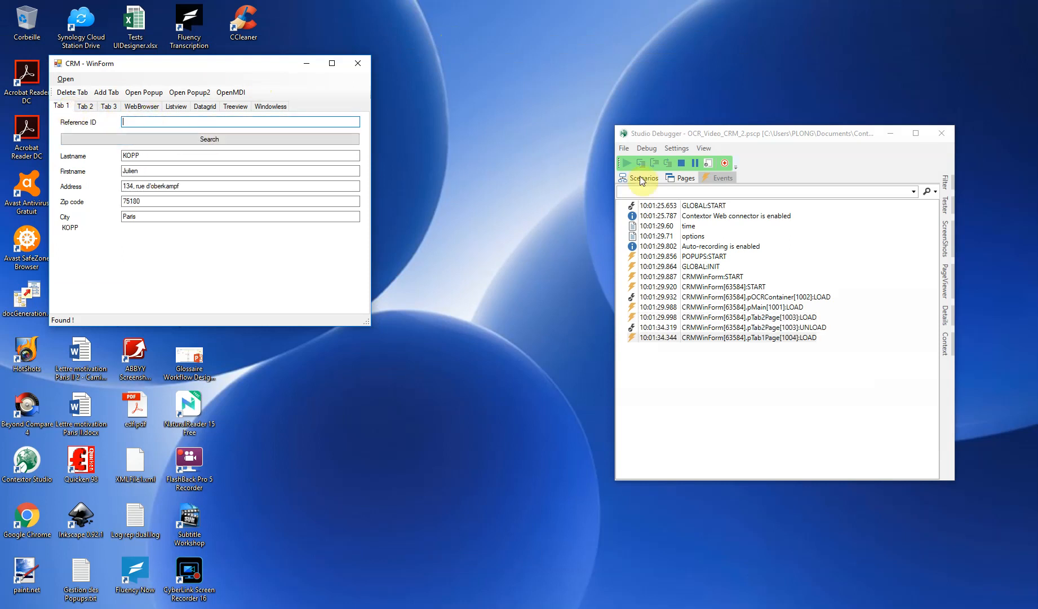
Insert the oReference item of pTab1Page into the Tester and execute CRMWinForm.pTab1Page.oReference.set('1'); on it.
{"action": "left_click", "coordinate": [674, 179]}
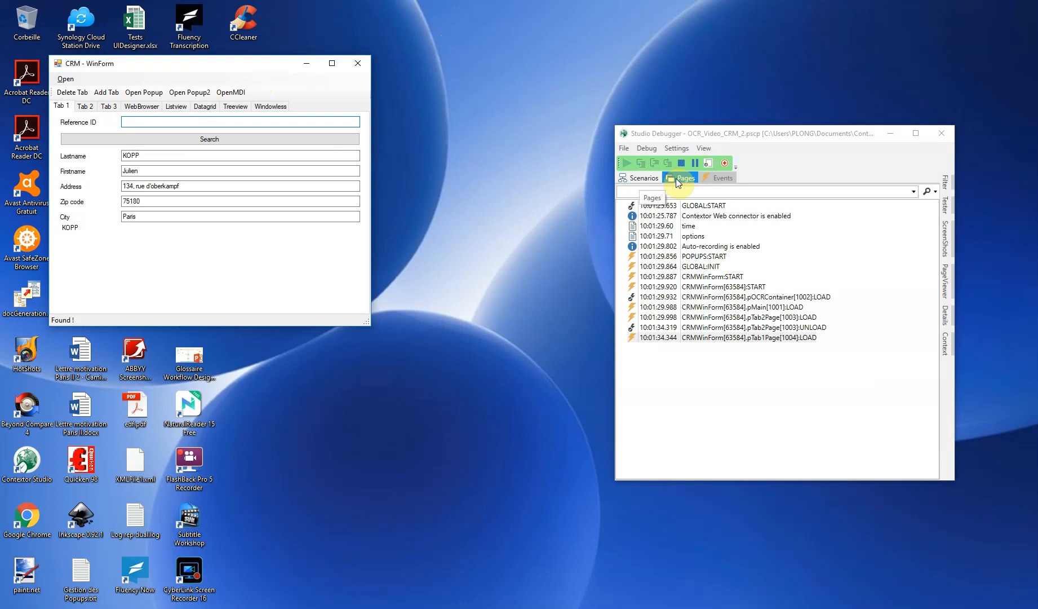
{"action": "left_click", "coordinate": [633, 226]}
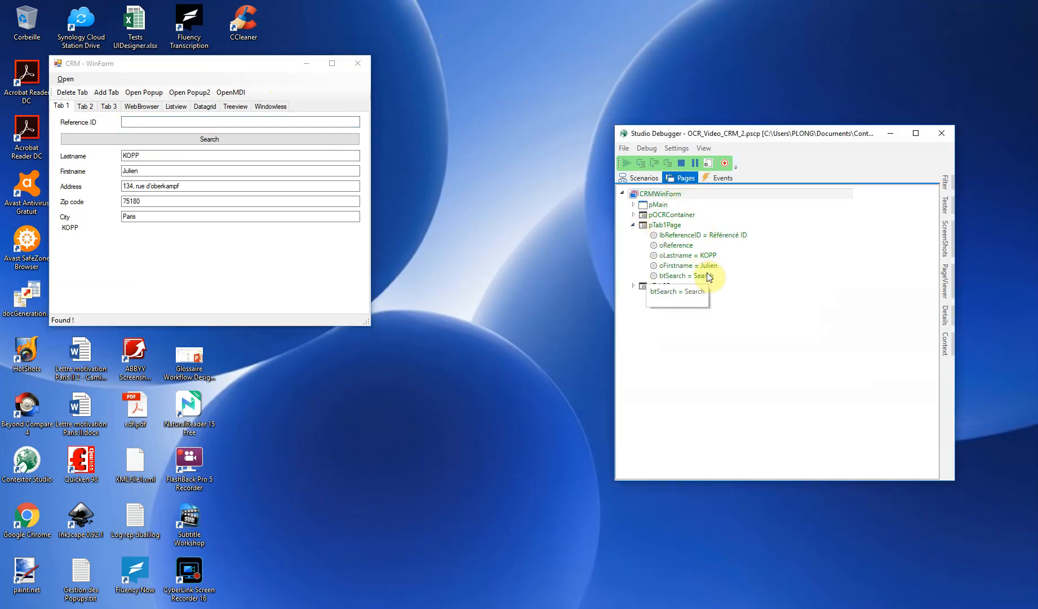
{"action": "left_click", "coordinate": [683, 247]}
{"action": "right_click", "coordinate": [683, 247]}
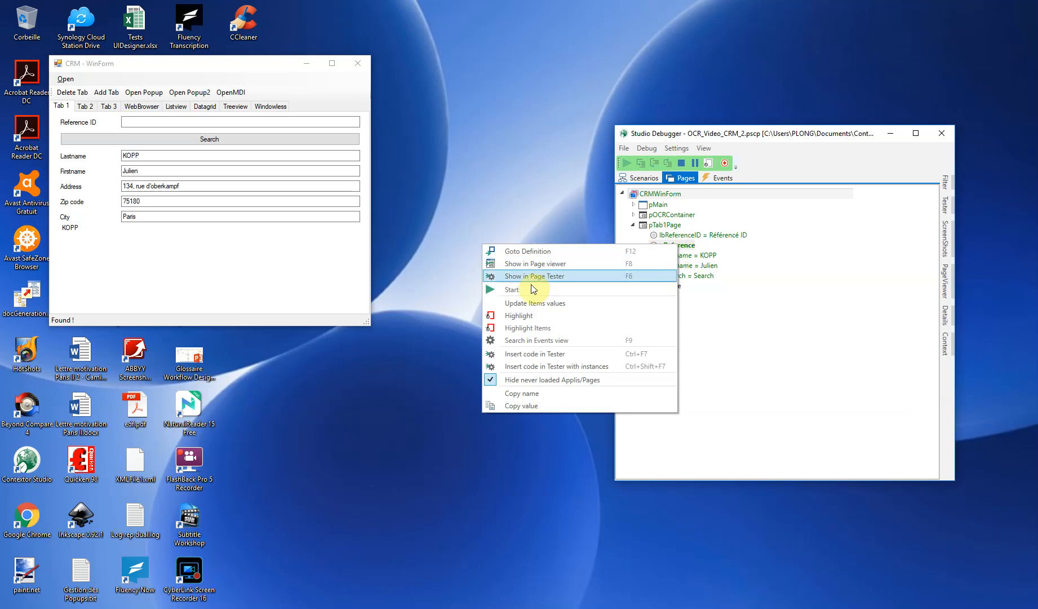
{"action": "left_click", "coordinate": [540, 354]}
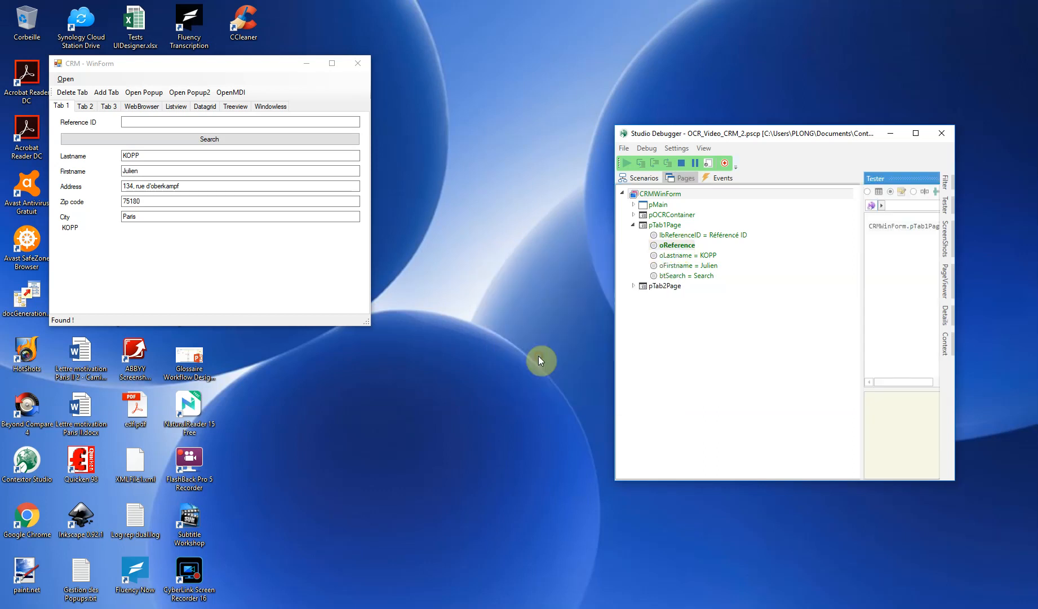
{"action": "left_click", "coordinate": [925, 179]}
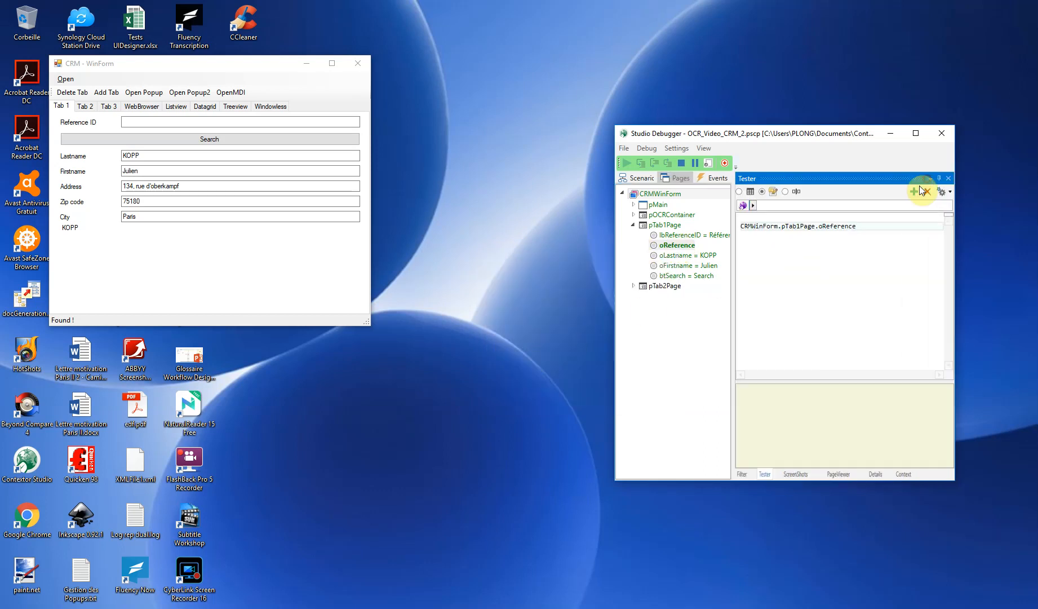
{"action": "left_click", "coordinate": [875, 227]}
{"action": "type", "text": ".set()"}
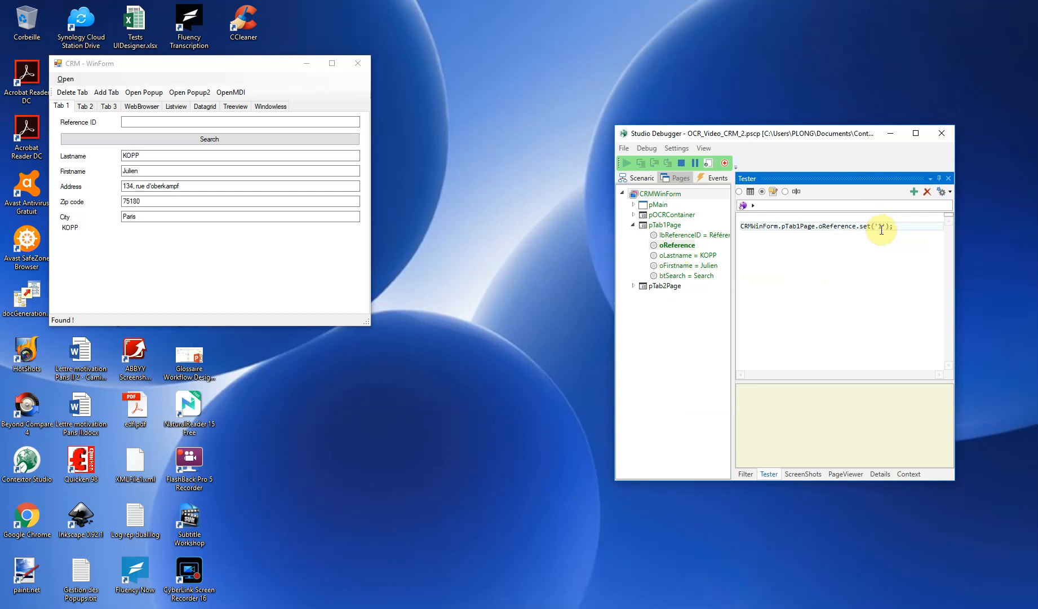
{"action": "key", "text": "Return"}
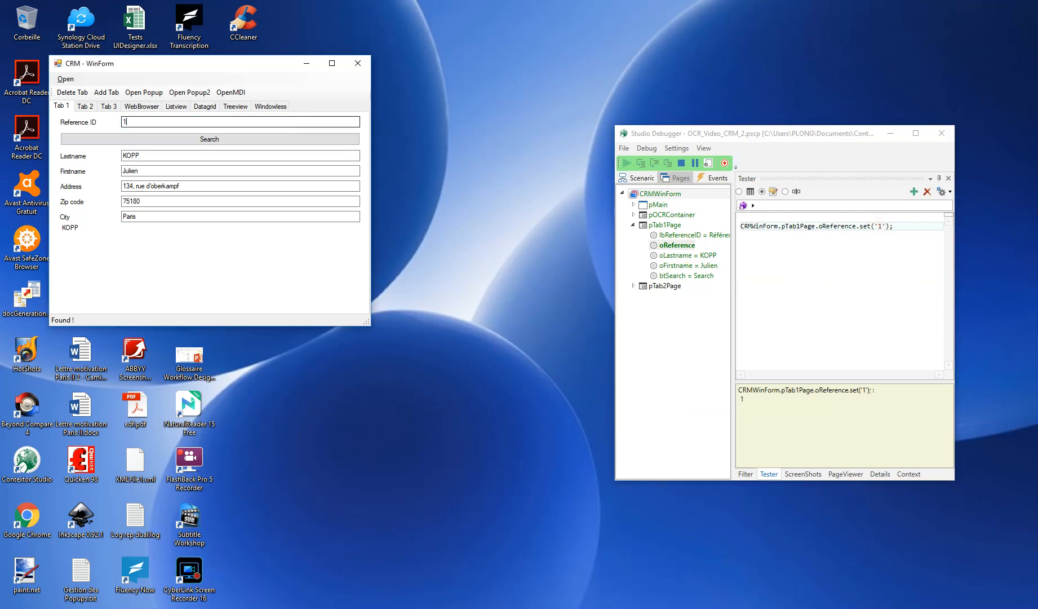
Add the btSearch item to the Tester code and execute CRMWinForm.pTab1Page.btSearch.click(); to launch the search.
{"action": "right_click", "coordinate": [685, 279]}
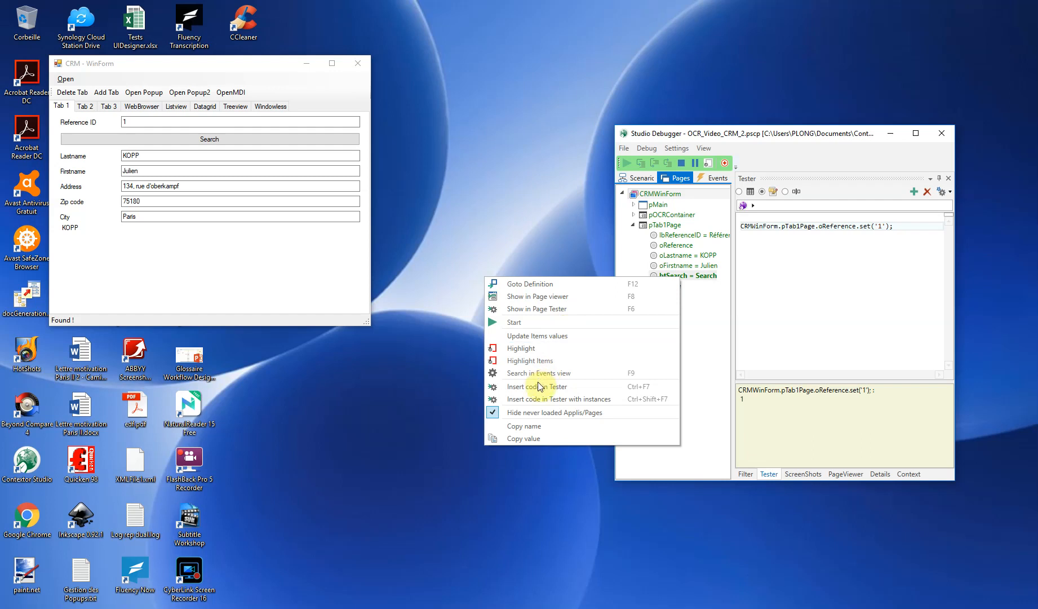
{"action": "left_click", "coordinate": [540, 385]}
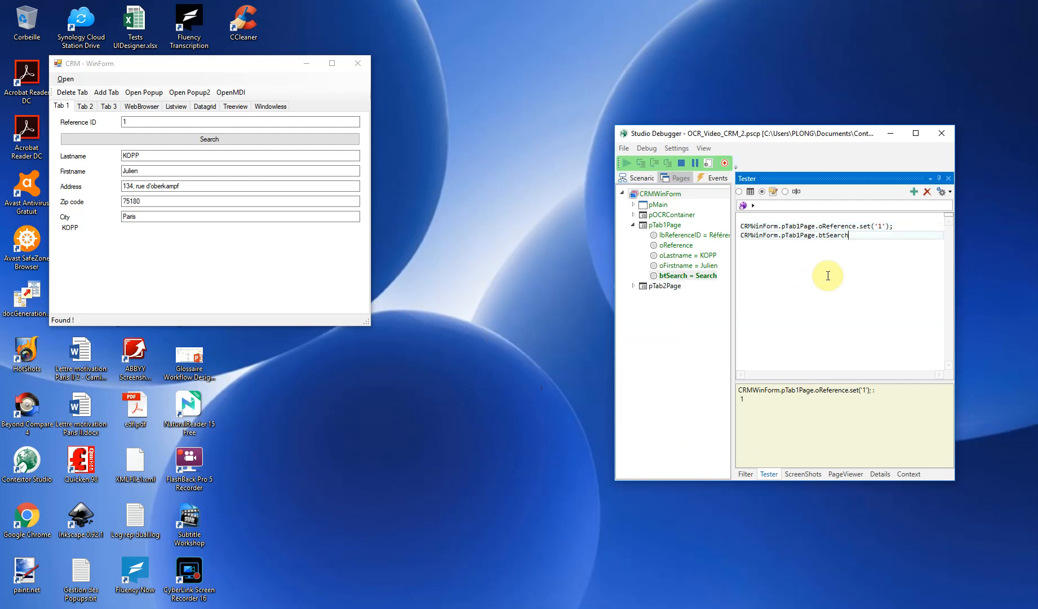
{"action": "type", "text": ".click();"}
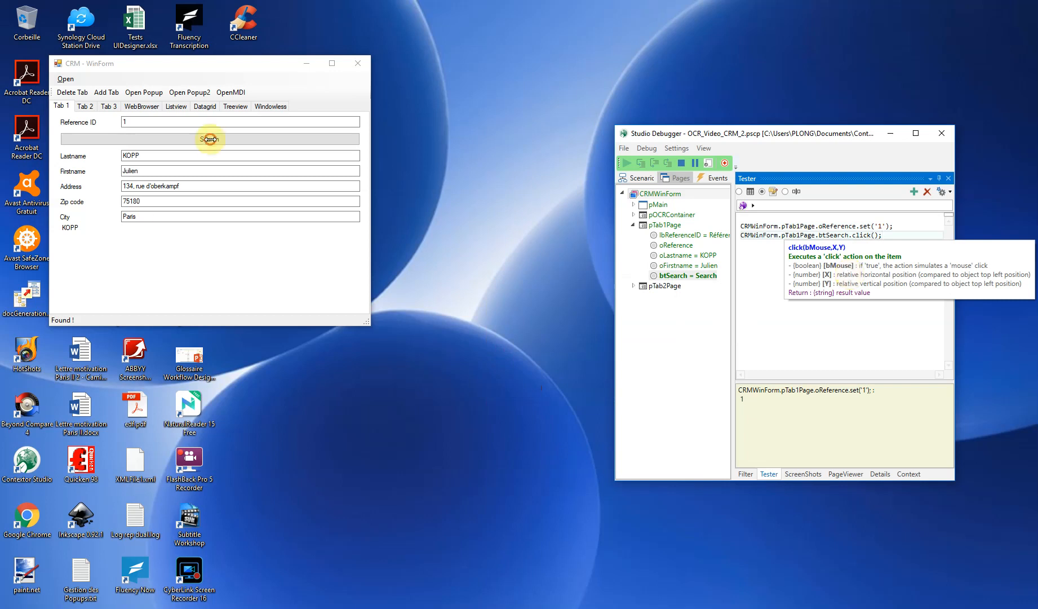
{"action": "key", "text": "ctrl+Return"}
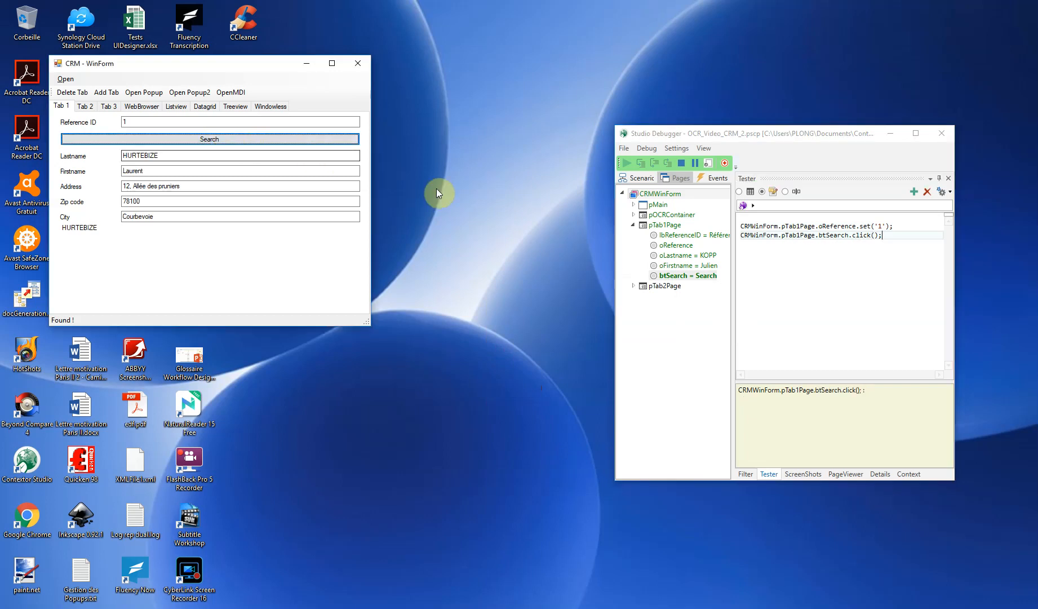
Add the oFirstname item to the Tester code and execute CRMWinForm.pTab1Page.oFirstname.get(); to read the field.
{"action": "right_click", "coordinate": [692, 265]}
{"action": "left_click", "coordinate": [603, 375]}
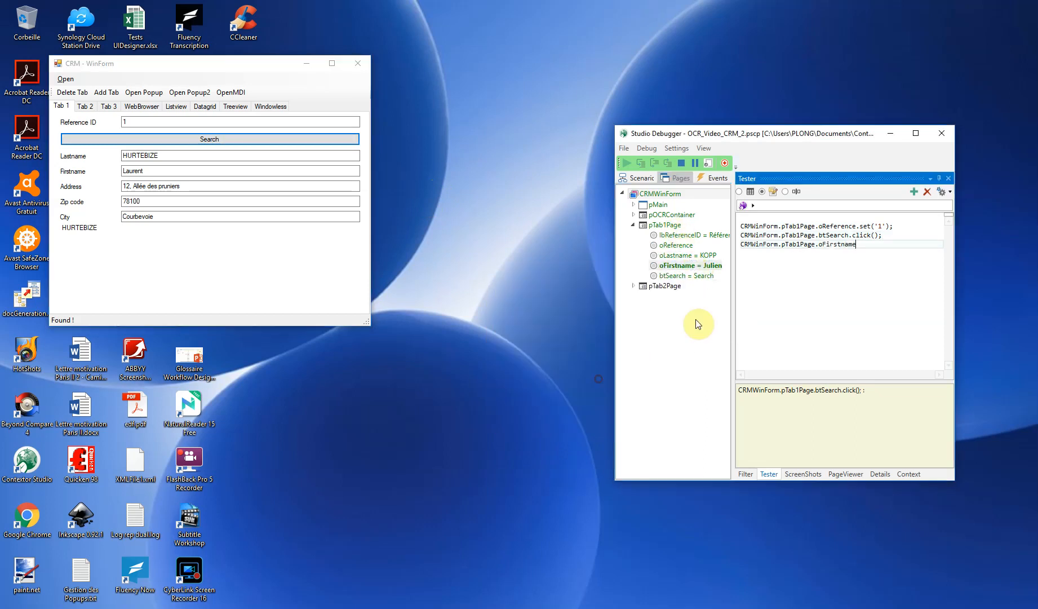
{"action": "type", "text": ".get();"}
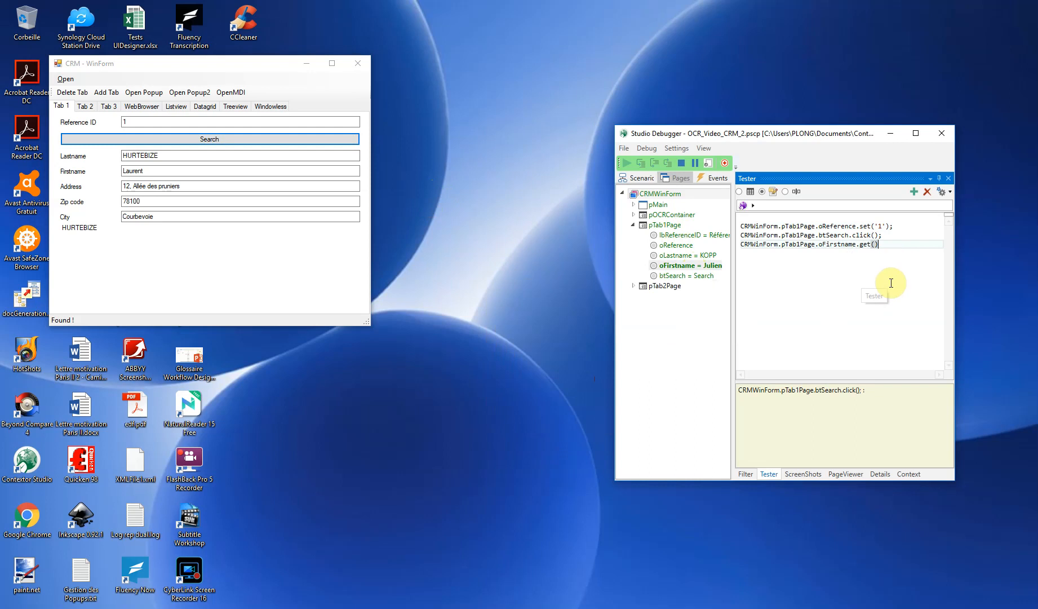
{"action": "key", "text": "ctrl+Return"}
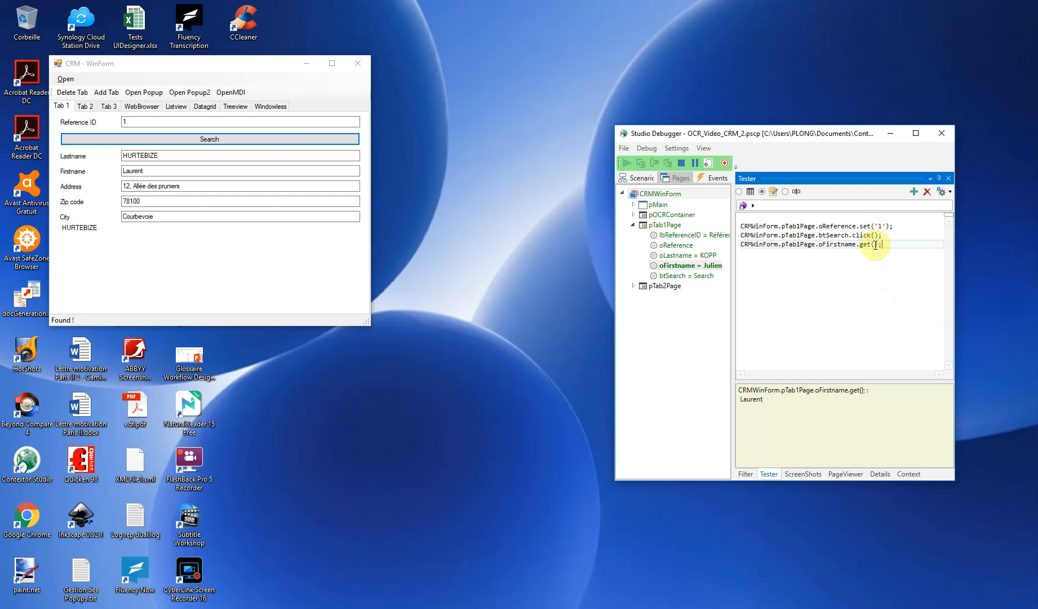
Highlight all items of pTab1Page in the running CRM window to check their positions, and stop debugging.
{"action": "right_click", "coordinate": [672, 225]}
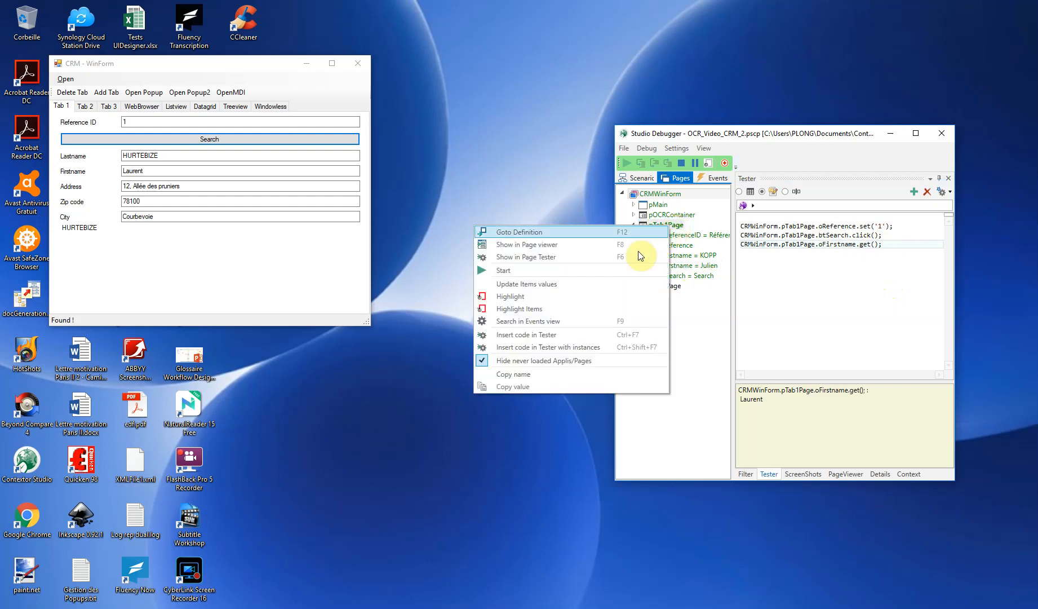
{"action": "left_click", "coordinate": [570, 313]}
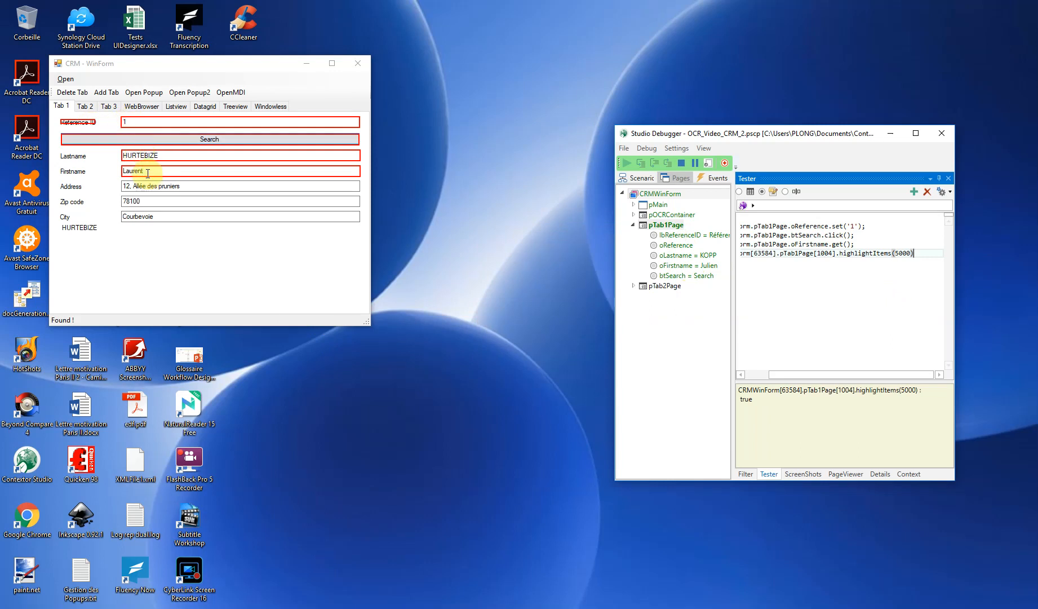
{"action": "left_click", "coordinate": [684, 164]}
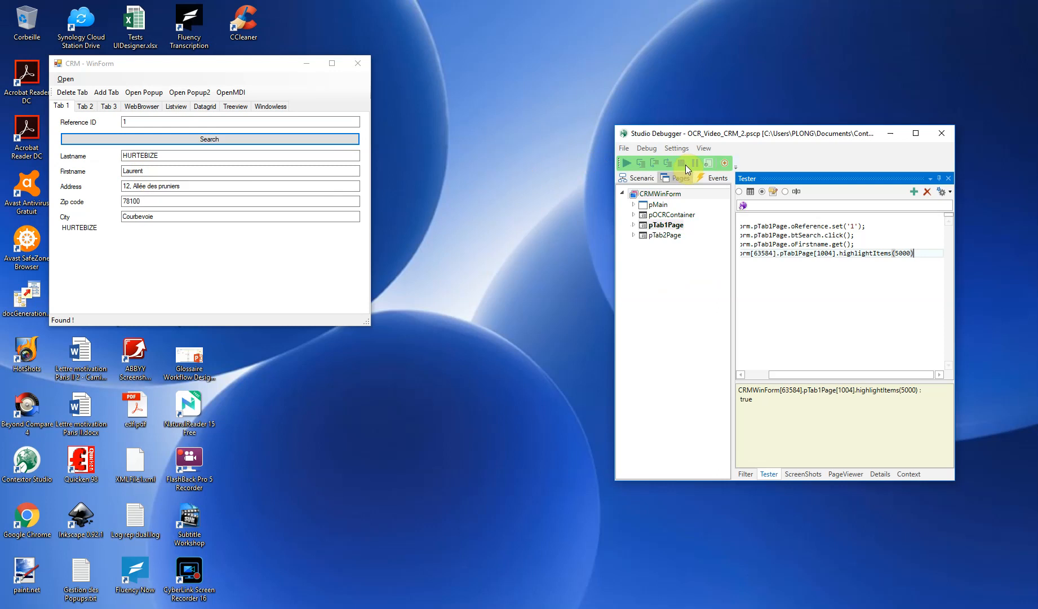